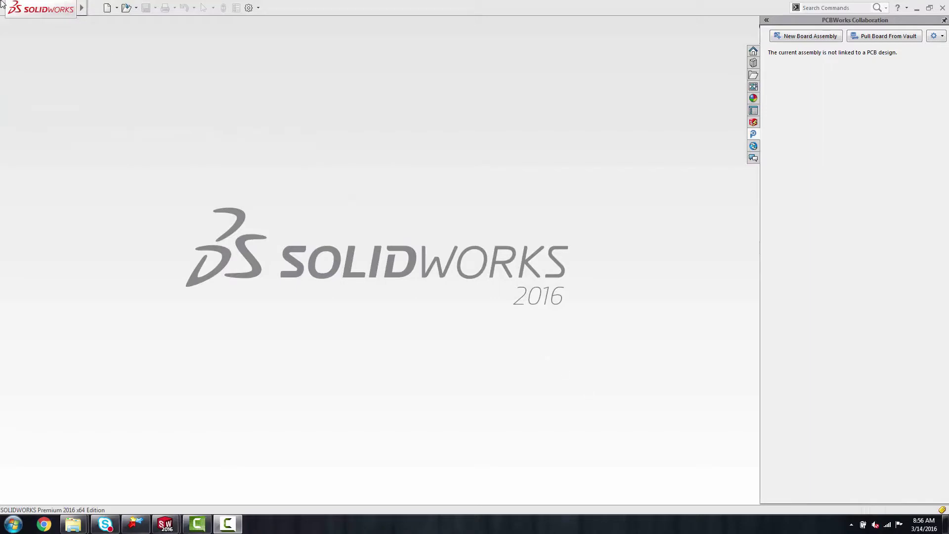
mouse_move(82, 9)
left_click(134, 7)
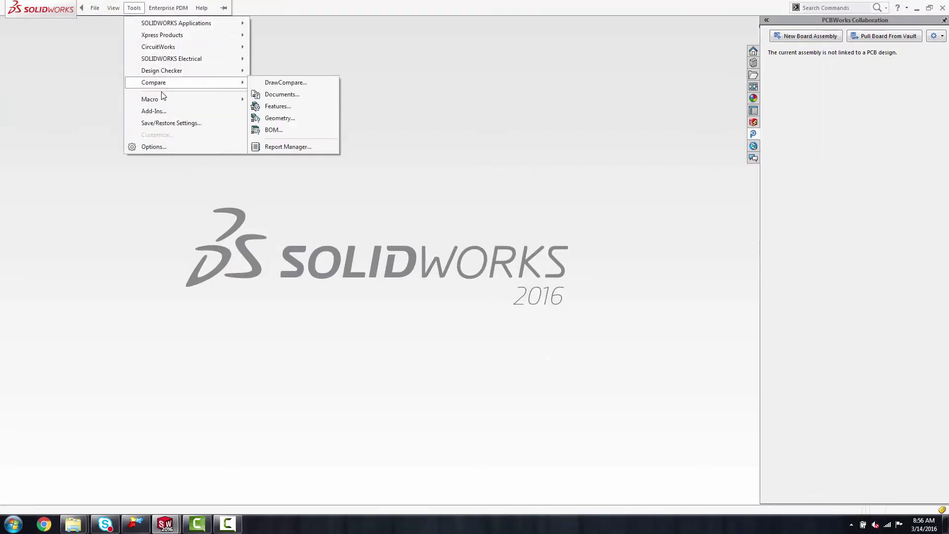
left_click(164, 111)
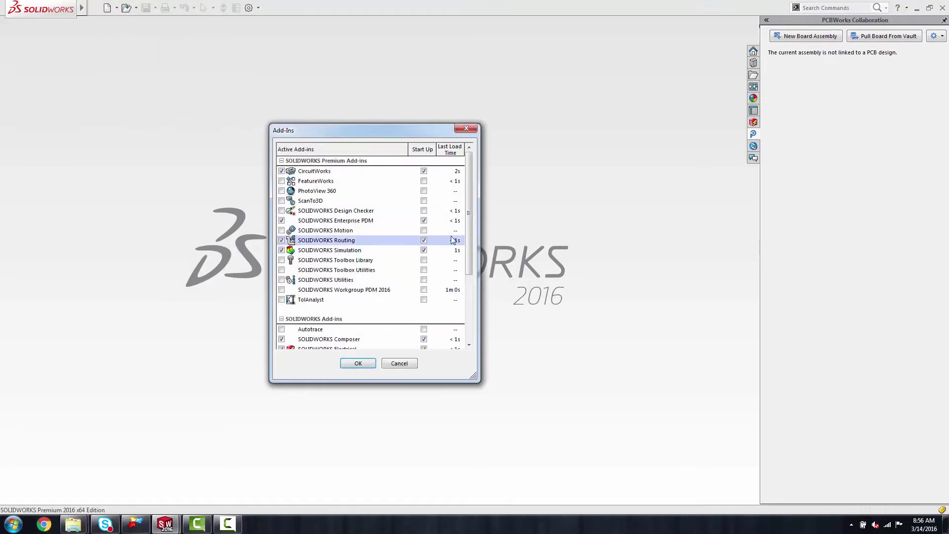
left_click_drag(471, 235, 467, 292)
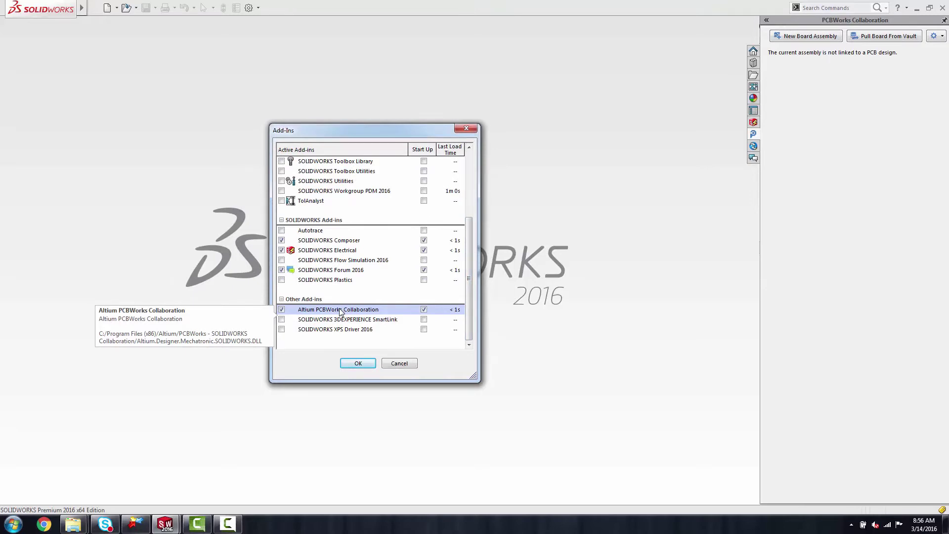
left_click(400, 364)
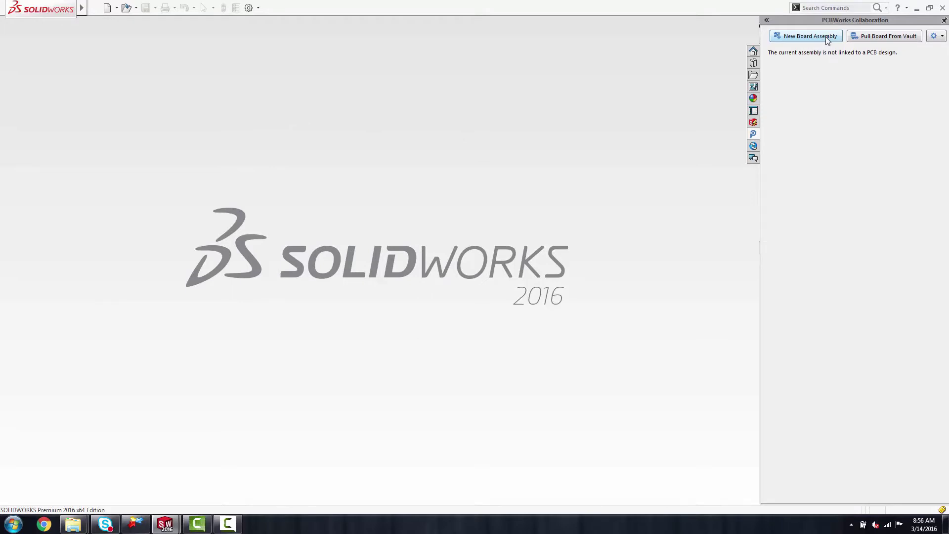
Step: Launch PCBWorks from the Start menu and let the StereoEQ project load
left_click(14, 524)
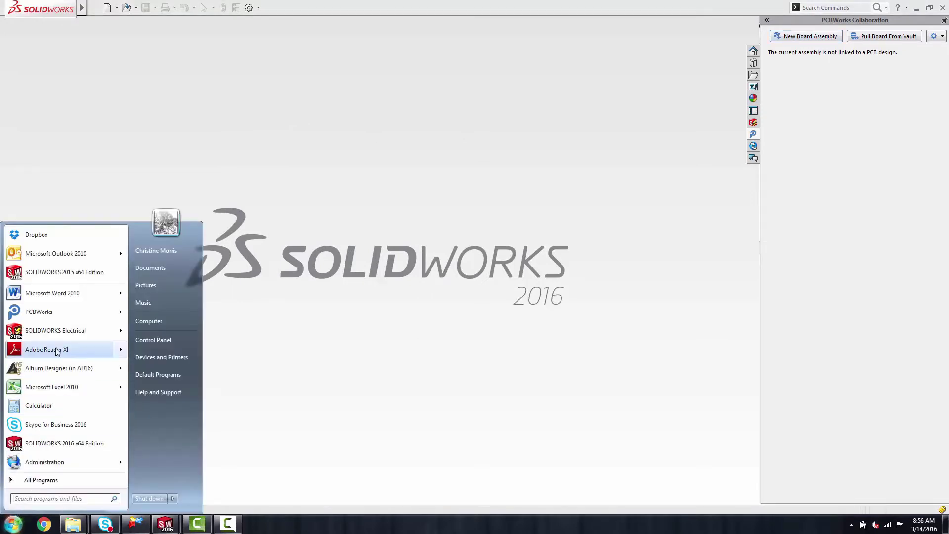
left_click(49, 314)
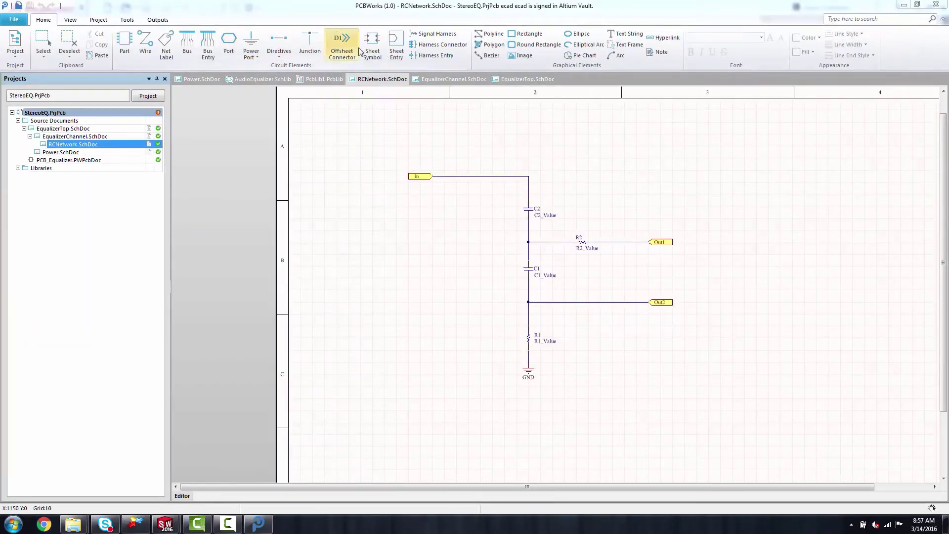
Step: Decline the extension update and open the PCB_Equalizer.PWPcbDoc board
left_click(98, 19)
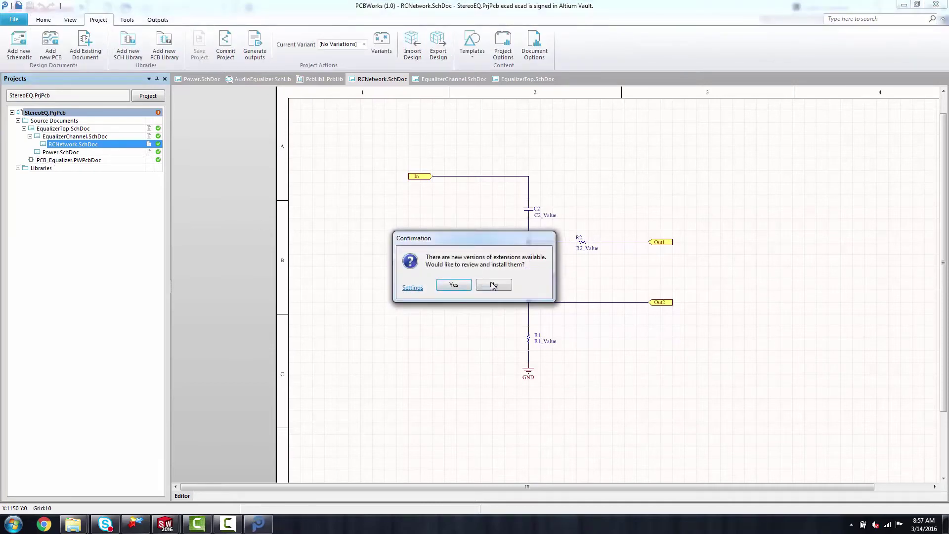
left_click(492, 285)
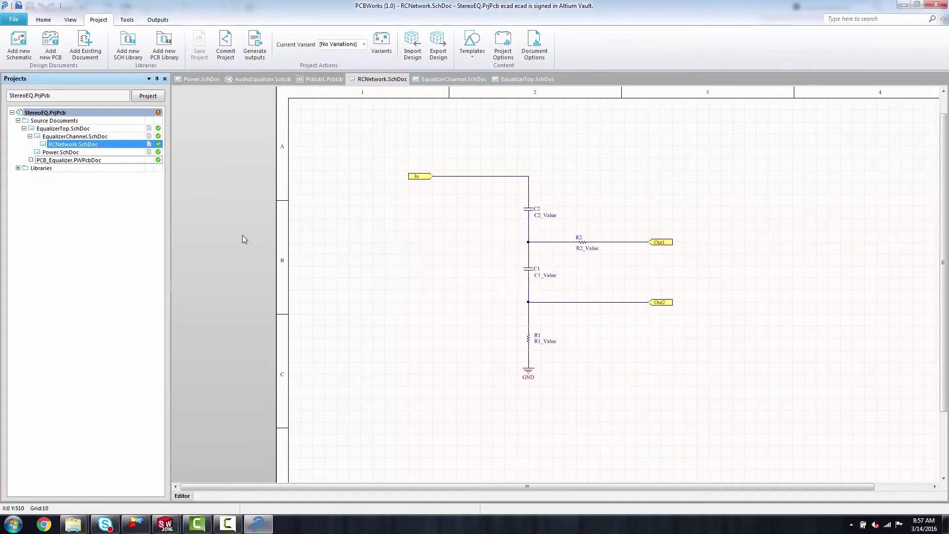
double_click(98, 162)
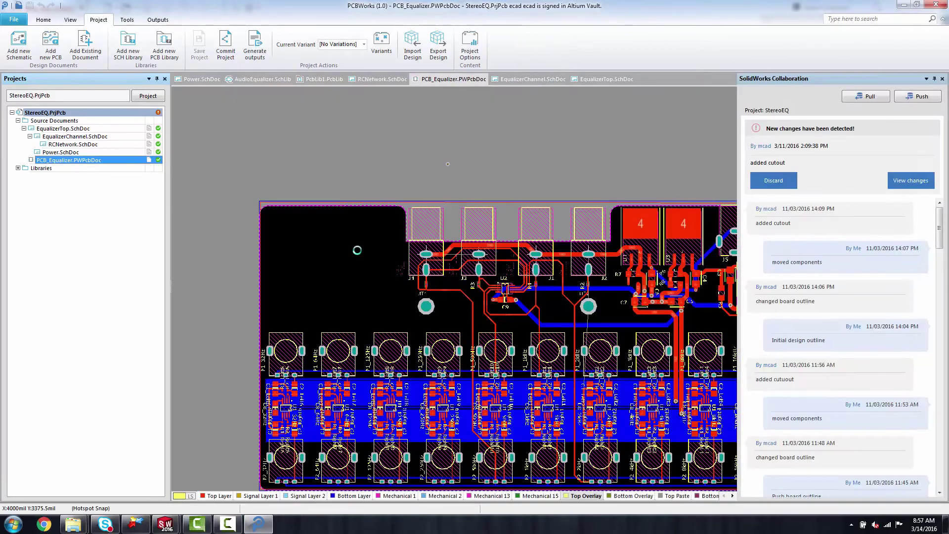
Step: Zoom to fit the board, dismiss the changes notice, and re-show the SolidWorks Collaboration panel
key("v")
key("d")
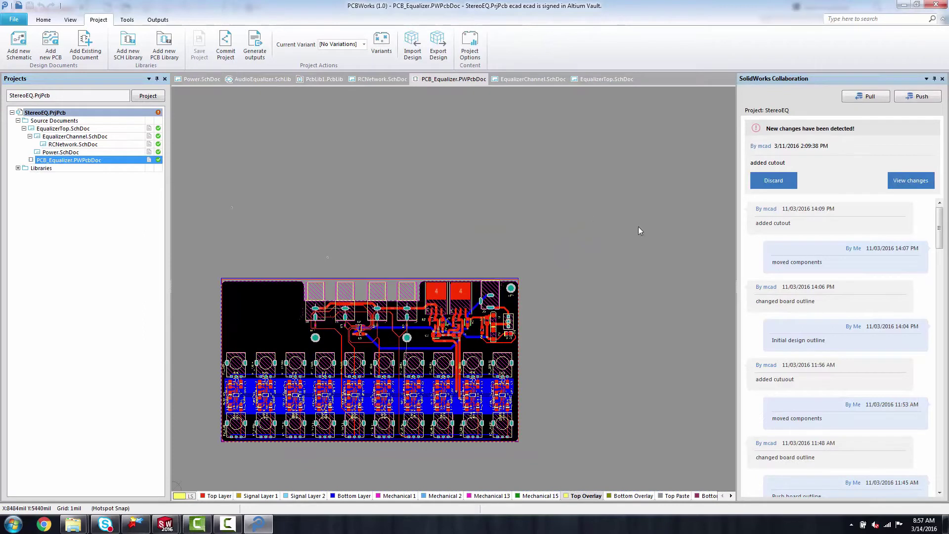
left_click(773, 181)
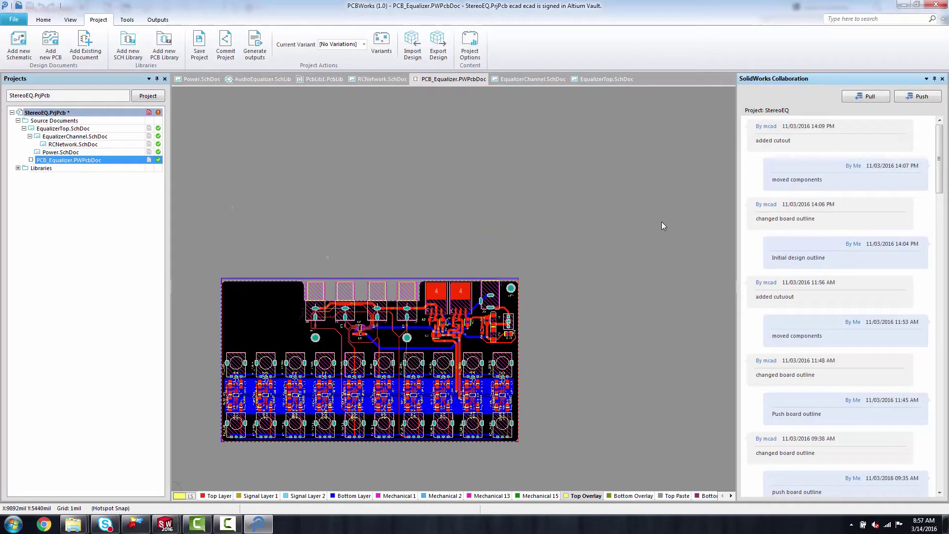
left_click(70, 20)
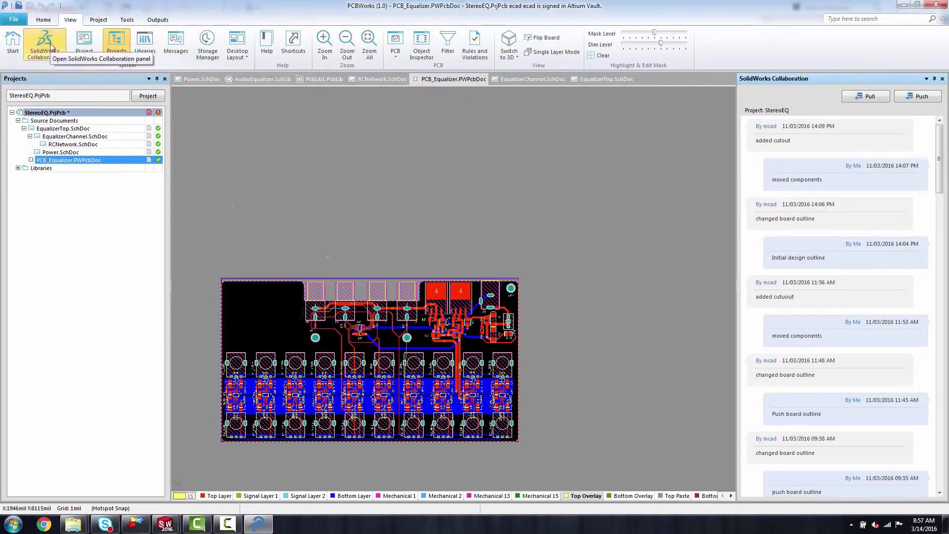
left_click(51, 46)
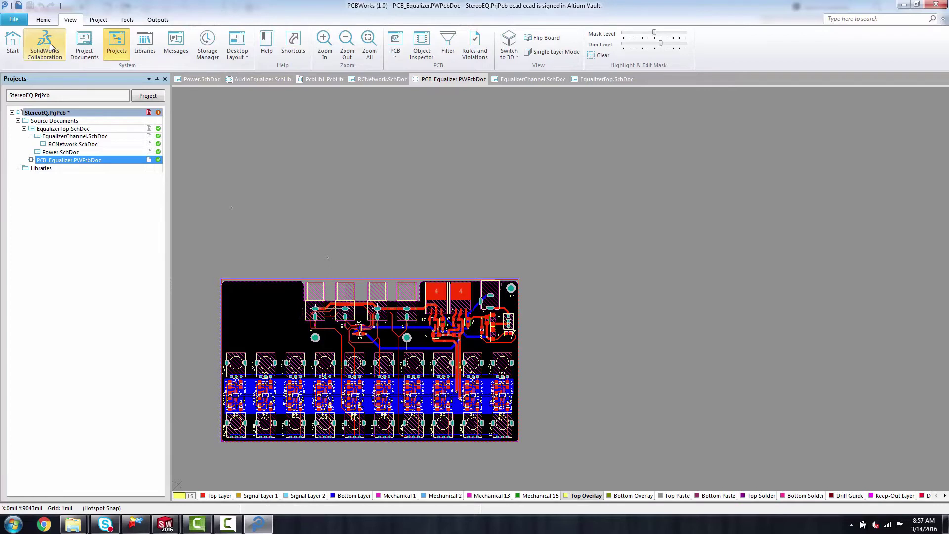
left_click(51, 46)
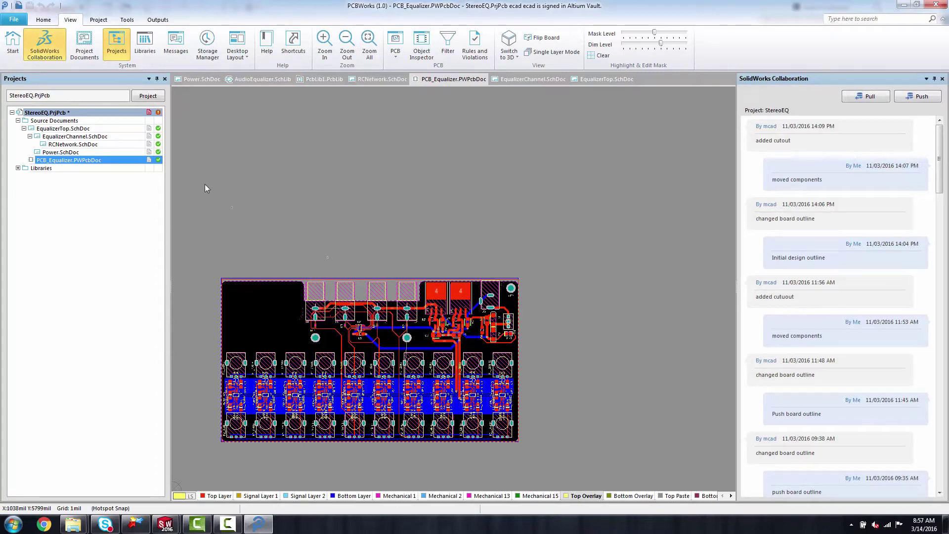
left_click(13, 20)
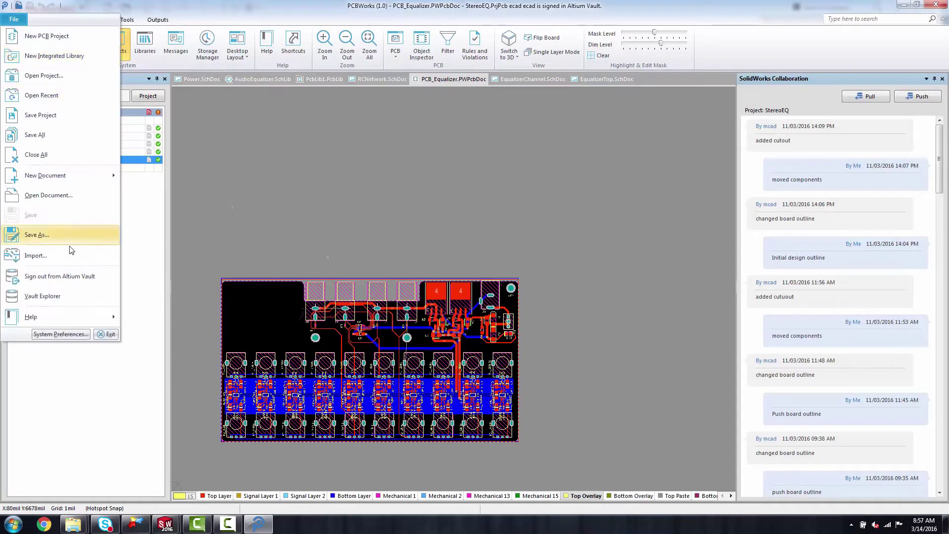
left_click(60, 334)
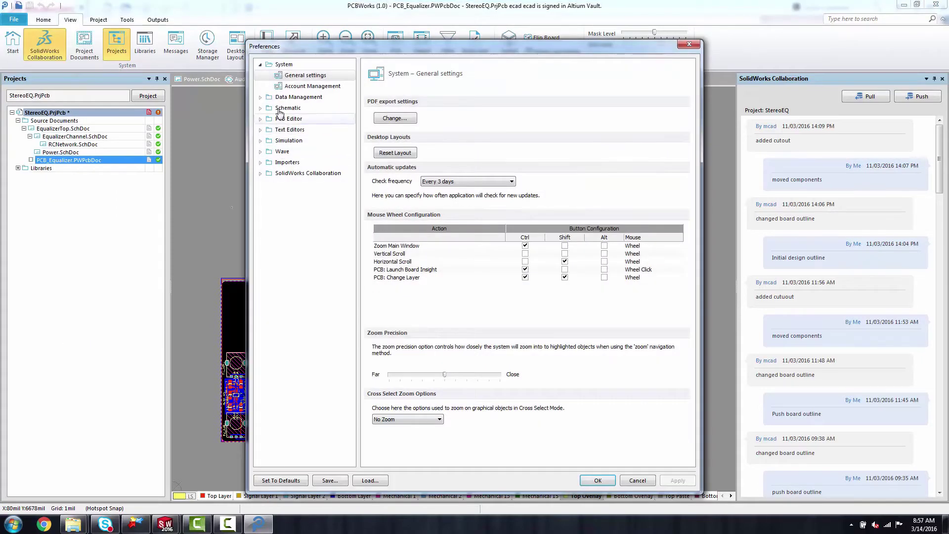
left_click(282, 99)
left_click(292, 107)
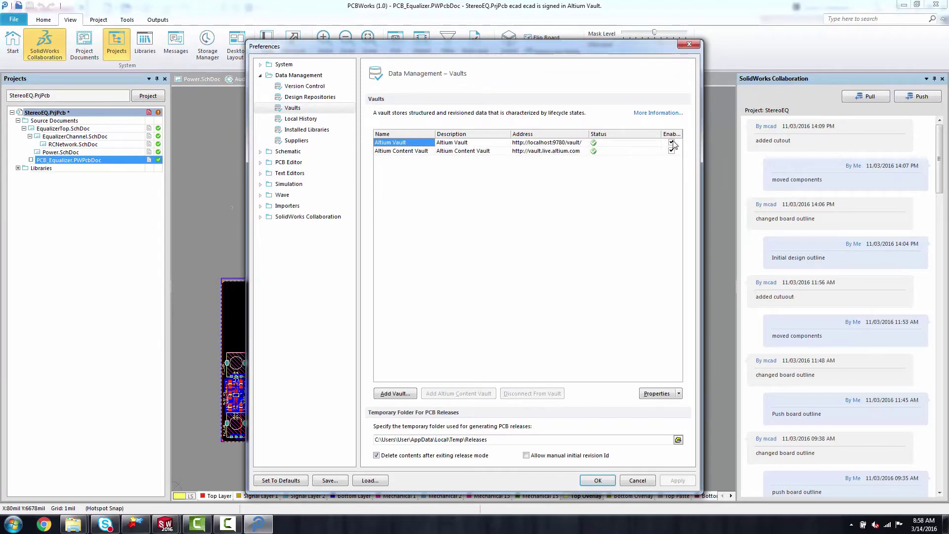
left_click(637, 481)
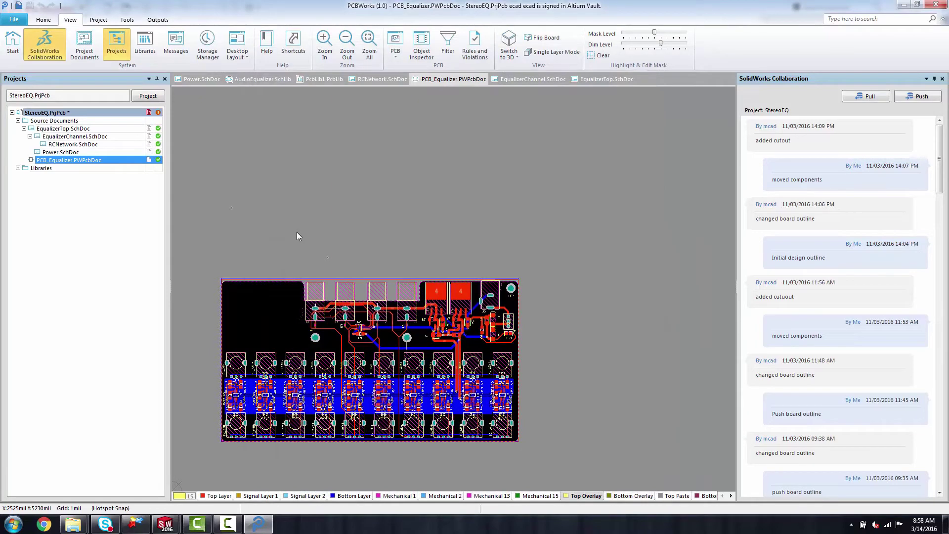
Step: Inspect the board in 3D, then push it with the comment 'initial board outline'
key("3")
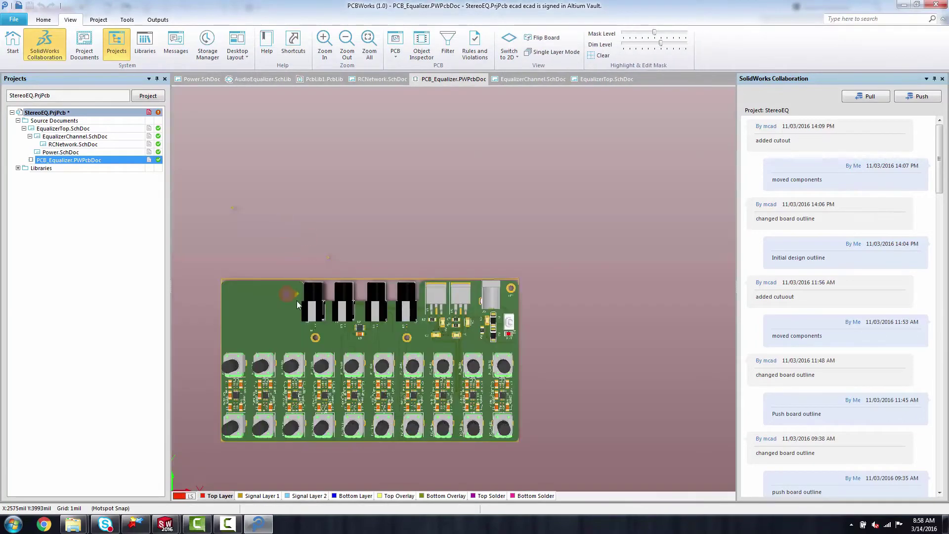
scroll(296, 303, "down", 3)
scroll(308, 293, "up", 3, "ctrl")
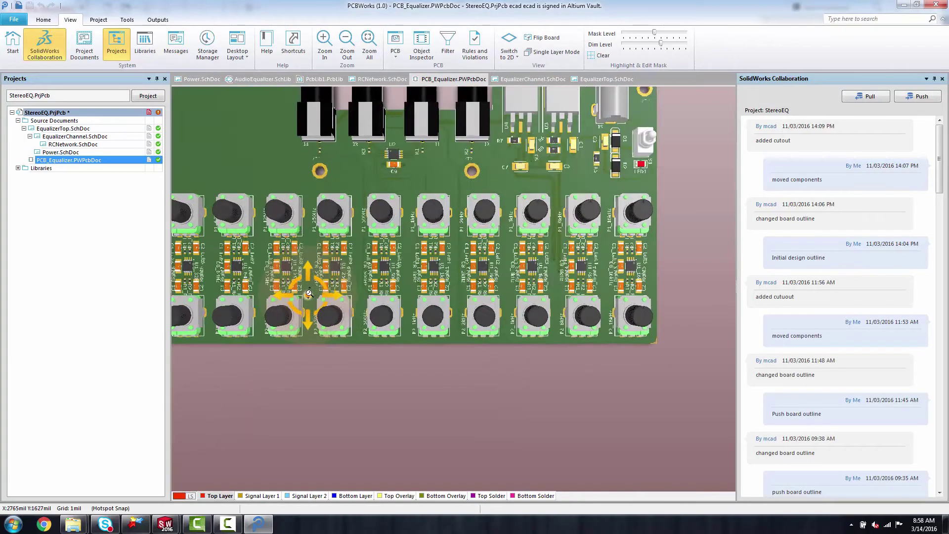
scroll(308, 294, "down", 2, "ctrl")
right_click_drag(318, 280, 294, 348, "shift")
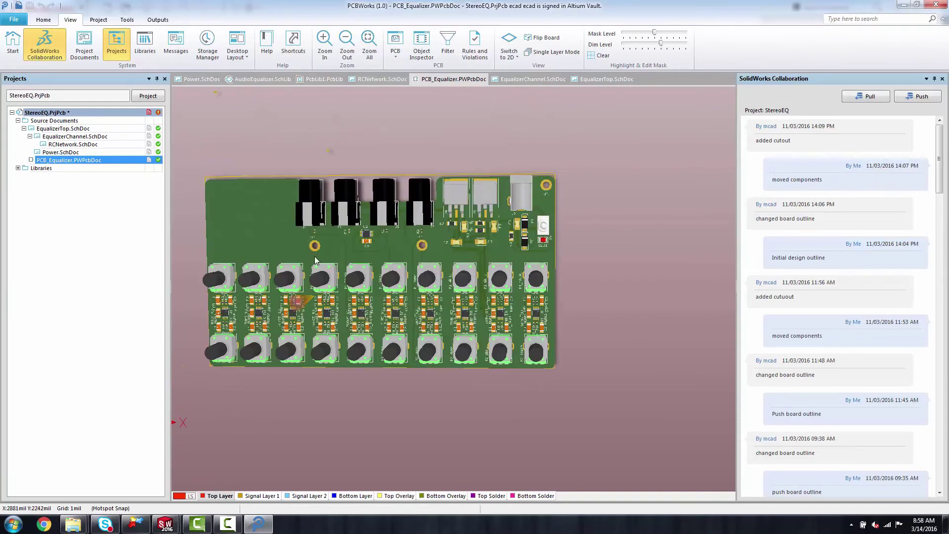
left_click(916, 97)
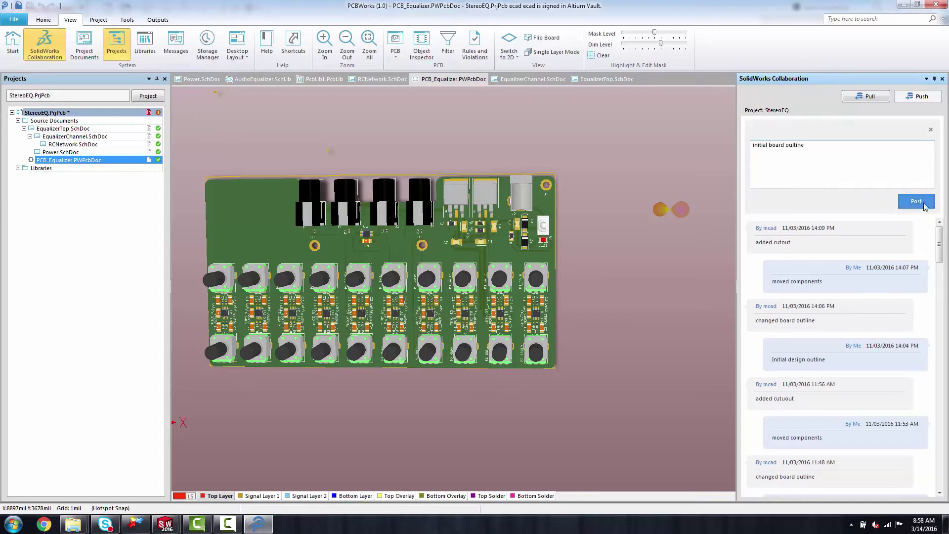
left_click(916, 201)
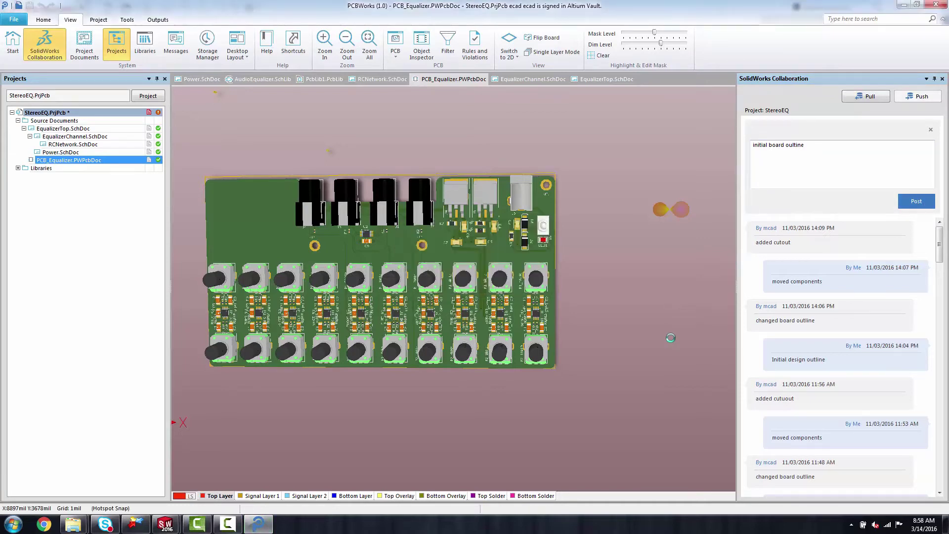
Step: In SOLIDWORKS, pull the StereoEQ project from the vault and save over StereoEQ.sldasm
mouse_move(167, 519)
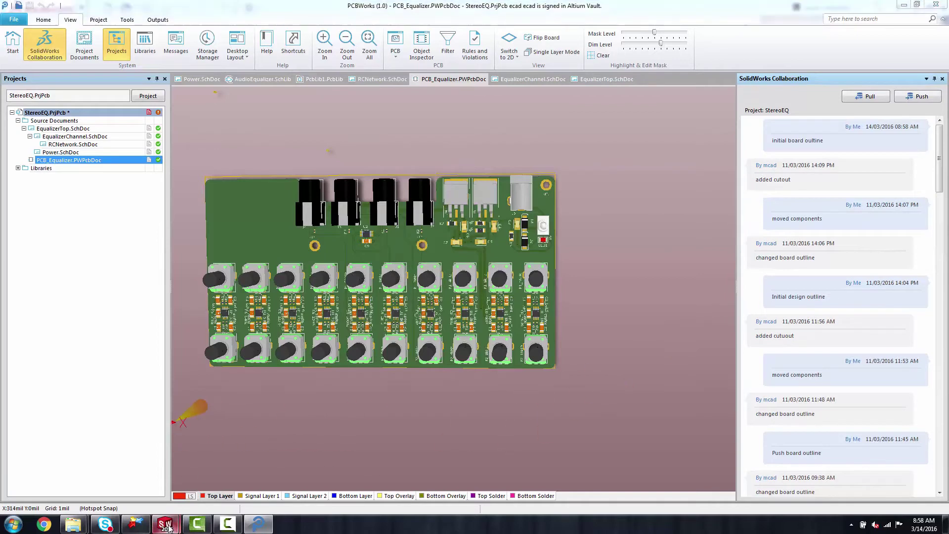
left_click(138, 483)
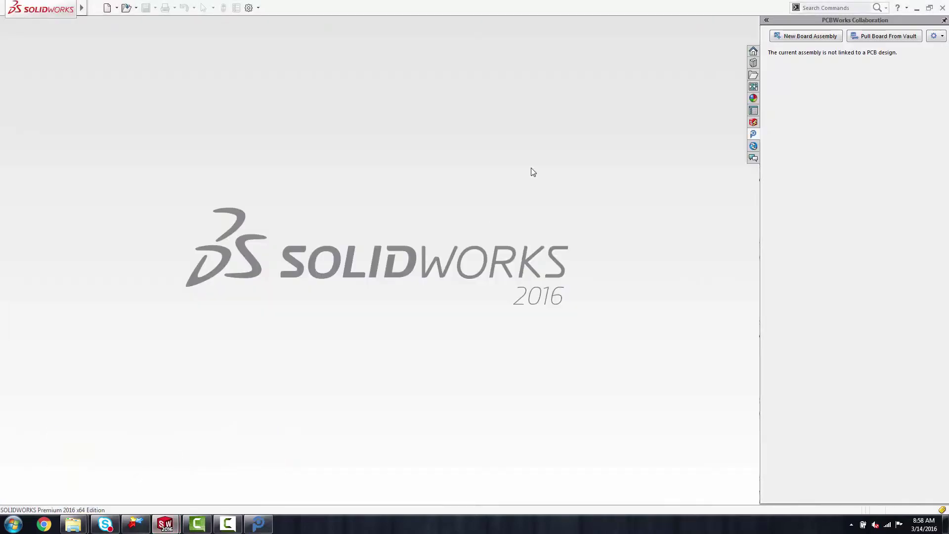
left_click(874, 36)
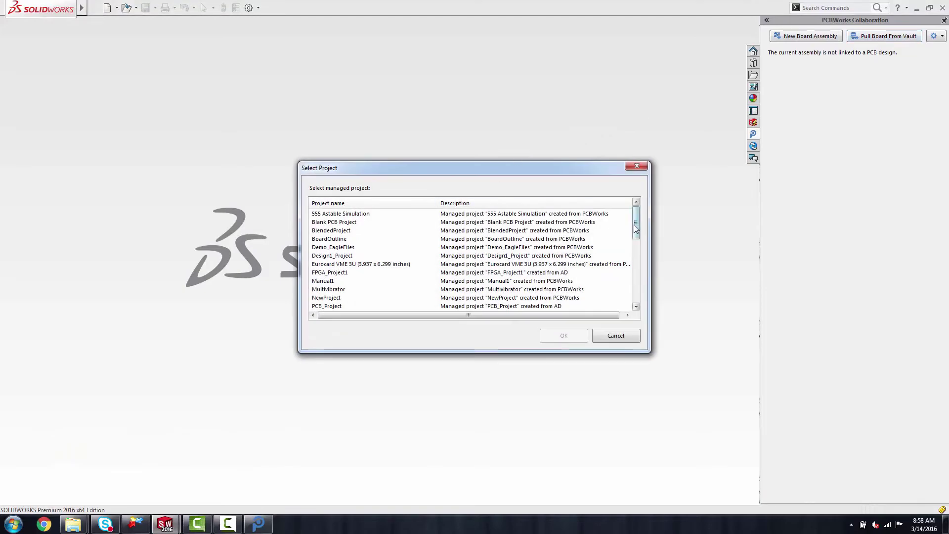
left_click_drag(635, 224, 634, 271)
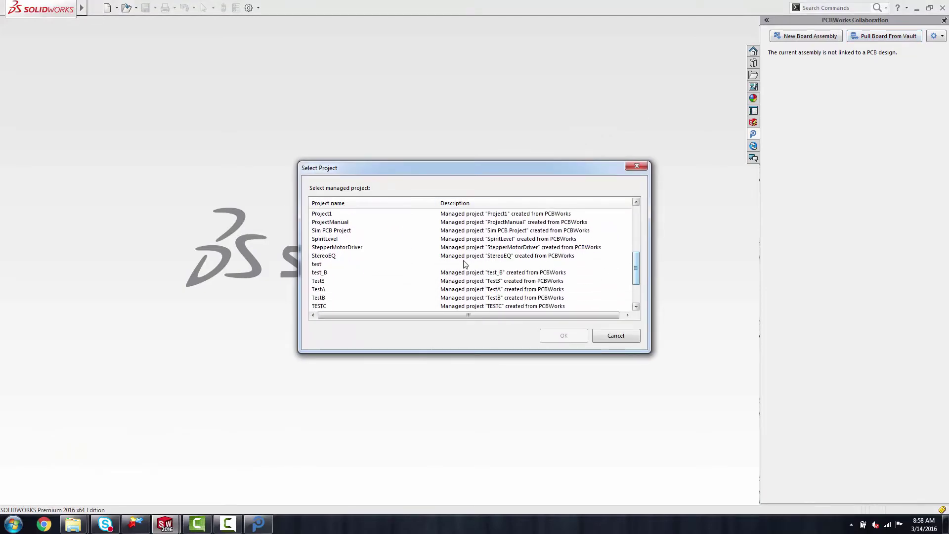
left_click(322, 256)
left_click(561, 336)
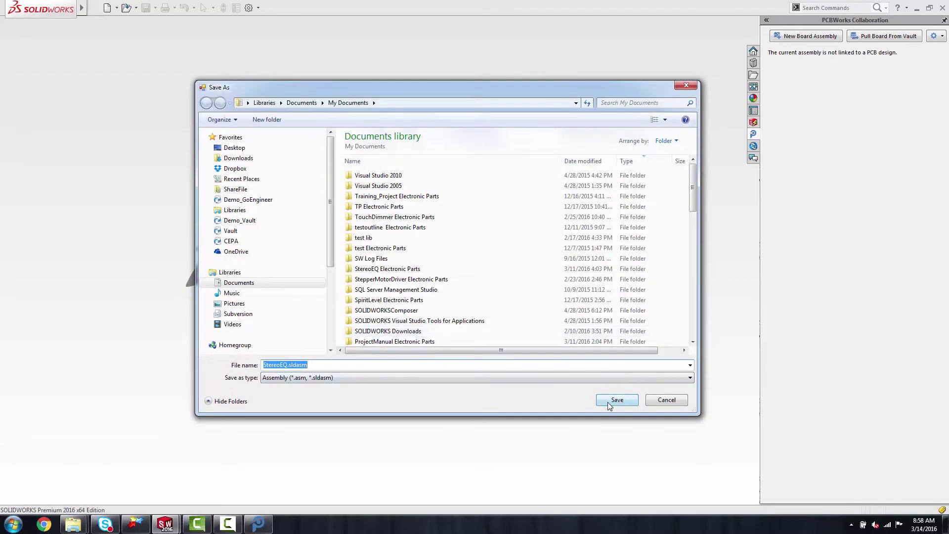
left_click(609, 403)
left_click(495, 262)
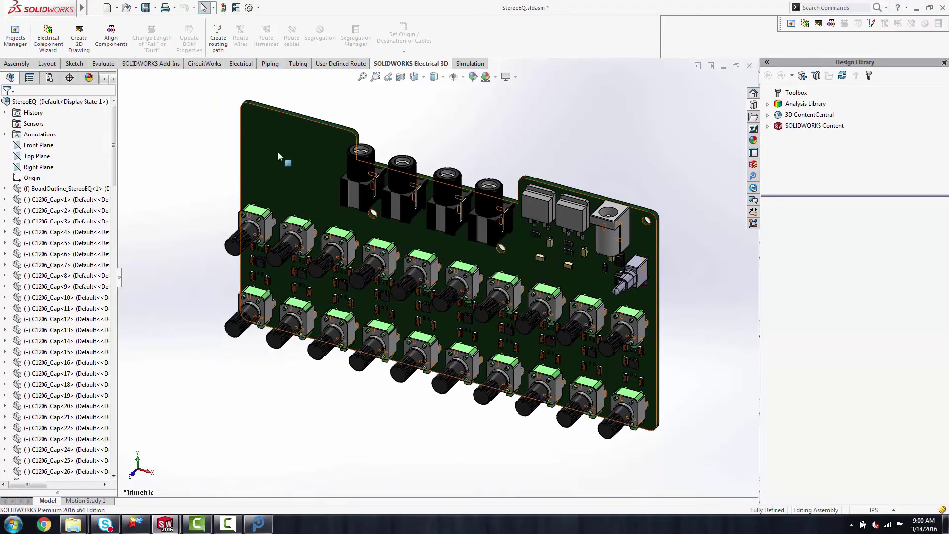
Step: In Front view, edit the board outline sketch and delete its top-left and top-right edges
key("ctrl+1")
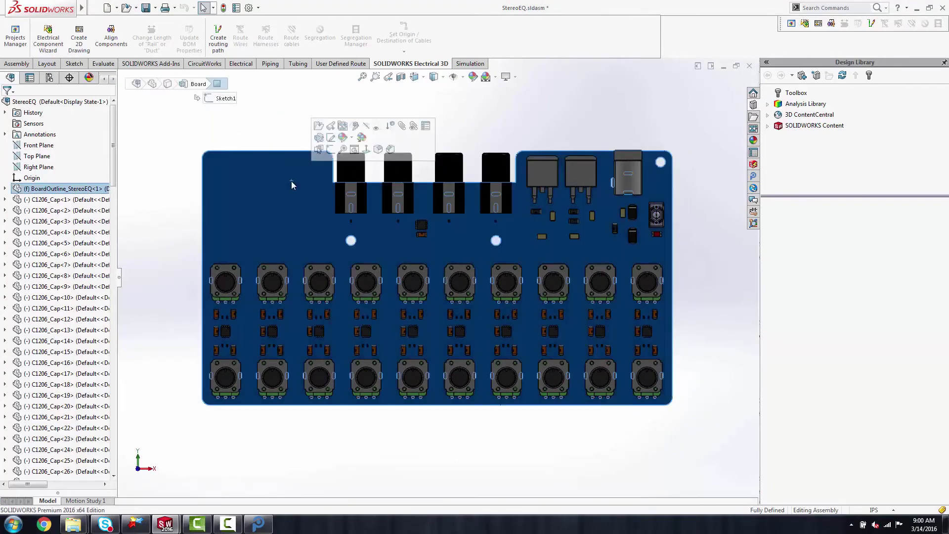
left_click(330, 138)
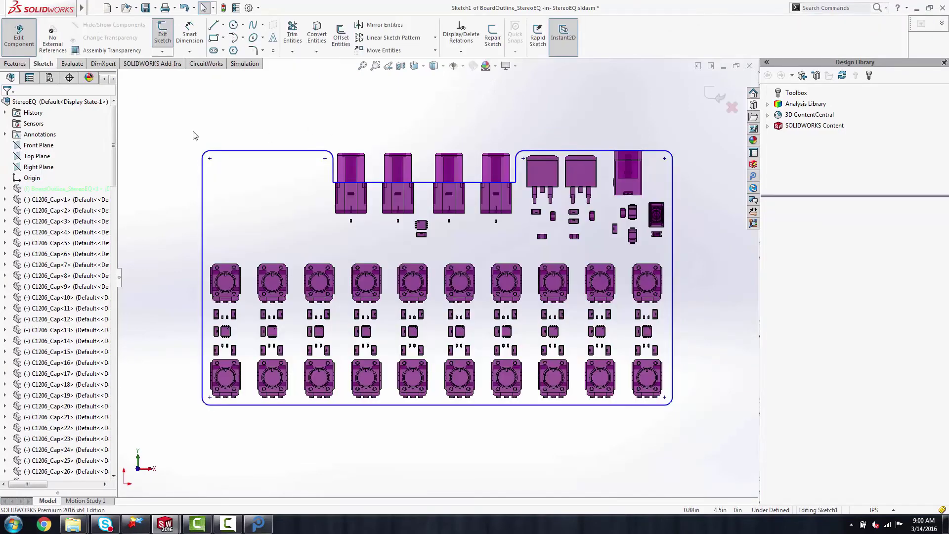
left_click_drag(193, 131, 341, 168)
key("Delete")
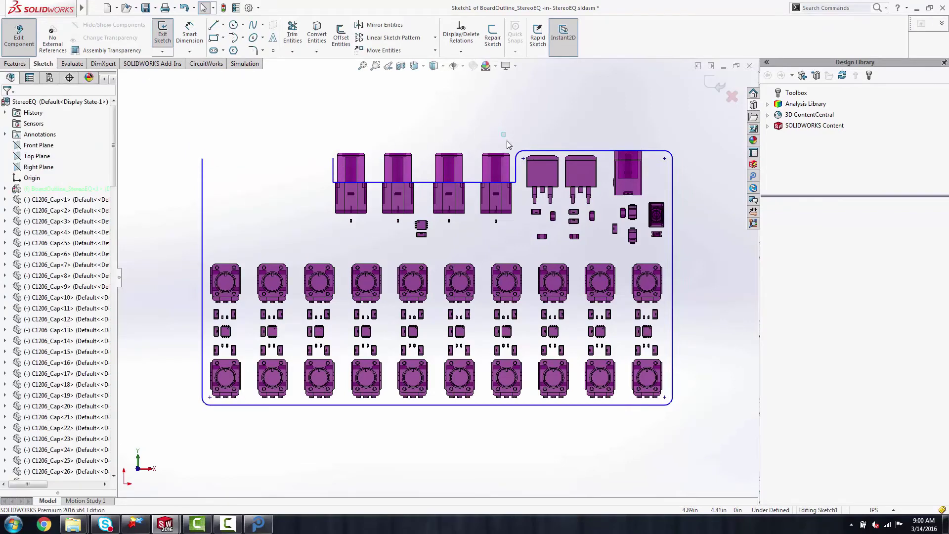
left_click_drag(511, 153, 692, 162)
key("Delete")
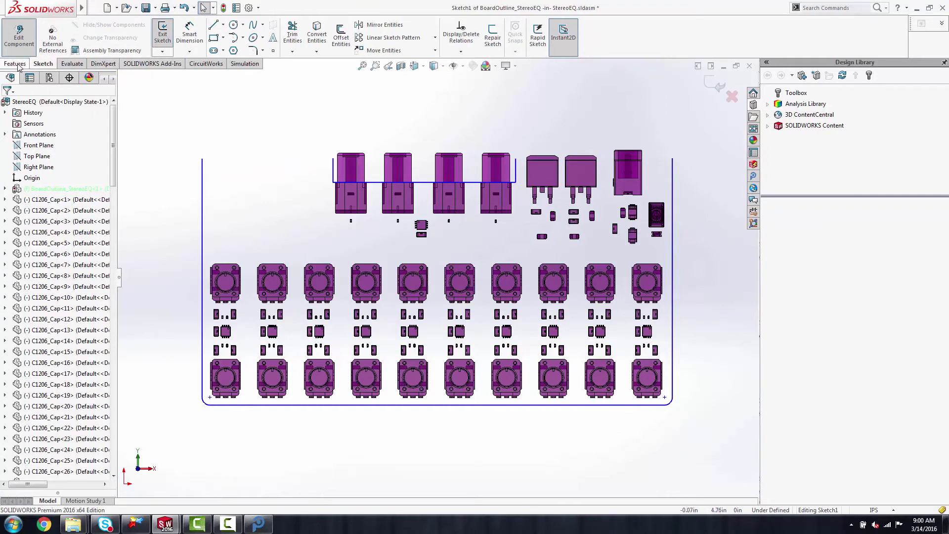
Step: Draw two tangent arcs closing the outline into left and right rounded lobes
left_click(243, 39)
left_click(253, 62)
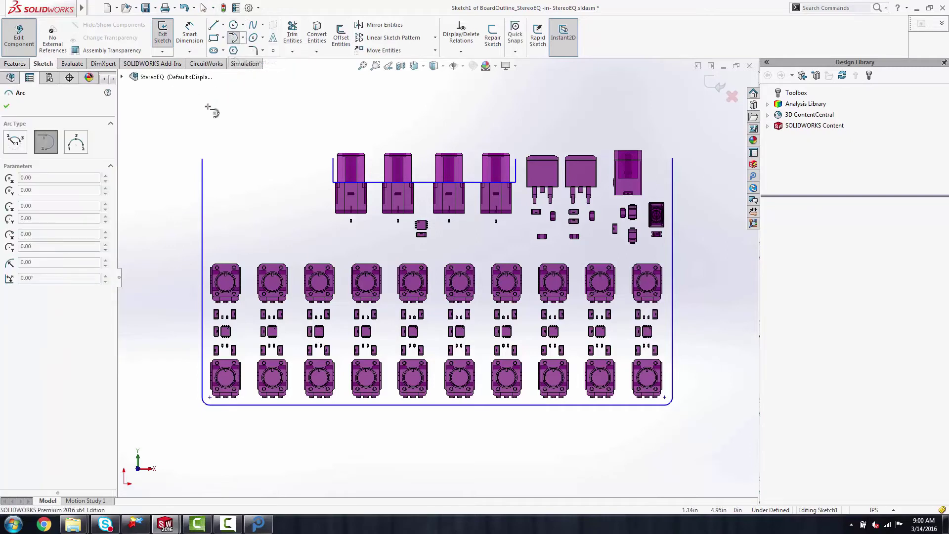
left_click(202, 158)
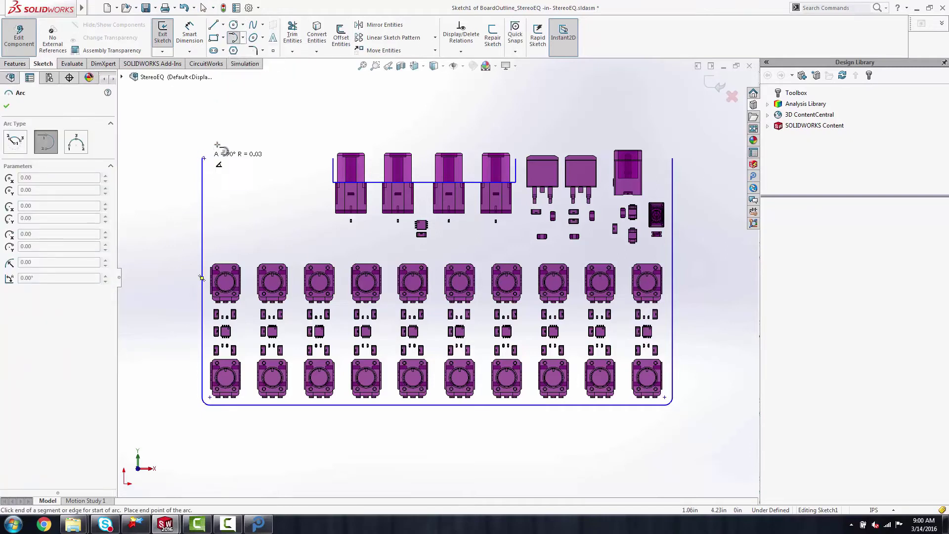
left_click(333, 158)
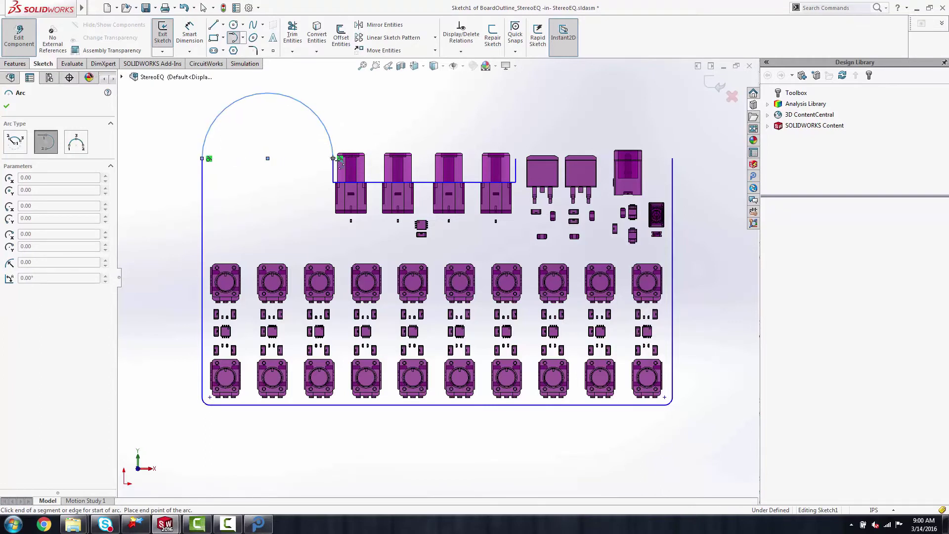
left_click(516, 159)
left_click(672, 158)
left_click(714, 87)
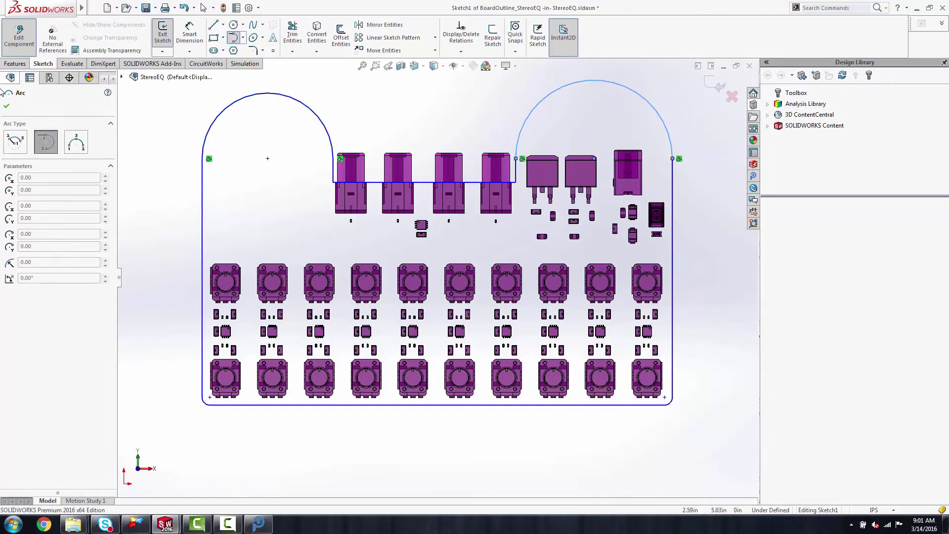
Step: Exit the sketch and part, then push the change with comment 'changed board outline'
left_click(714, 85)
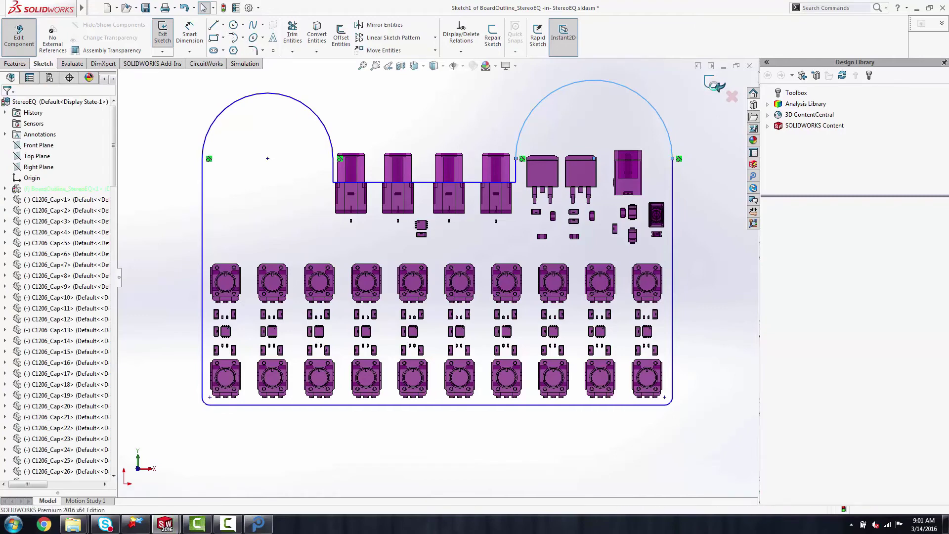
left_click(722, 87)
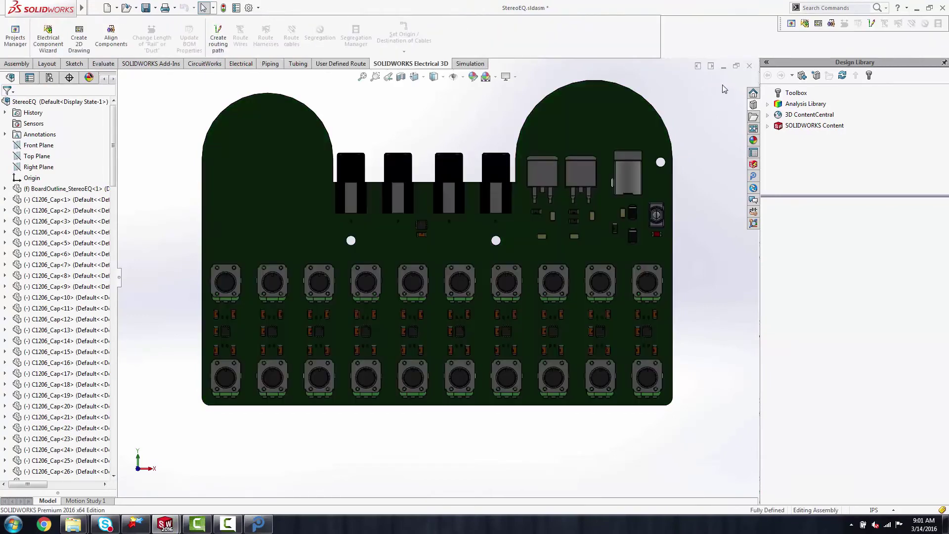
left_click(753, 176)
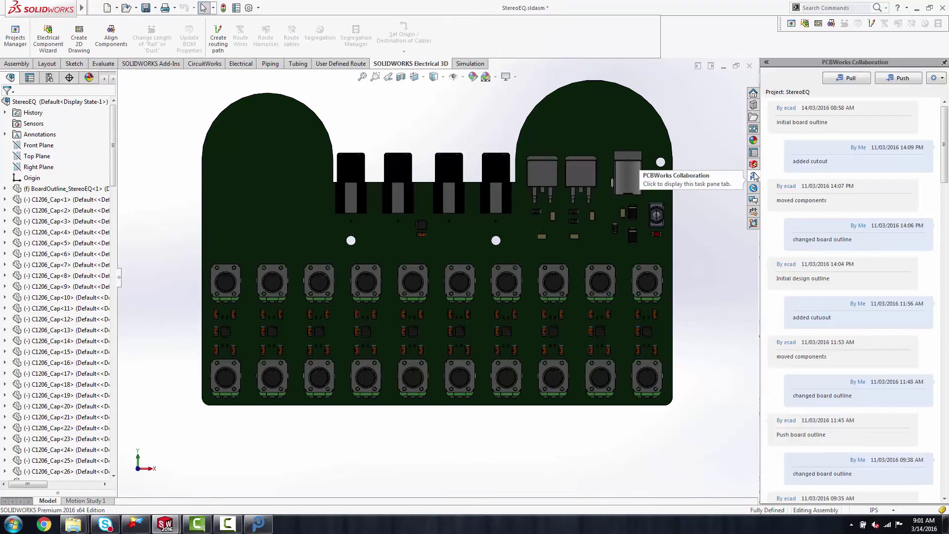
left_click(894, 80)
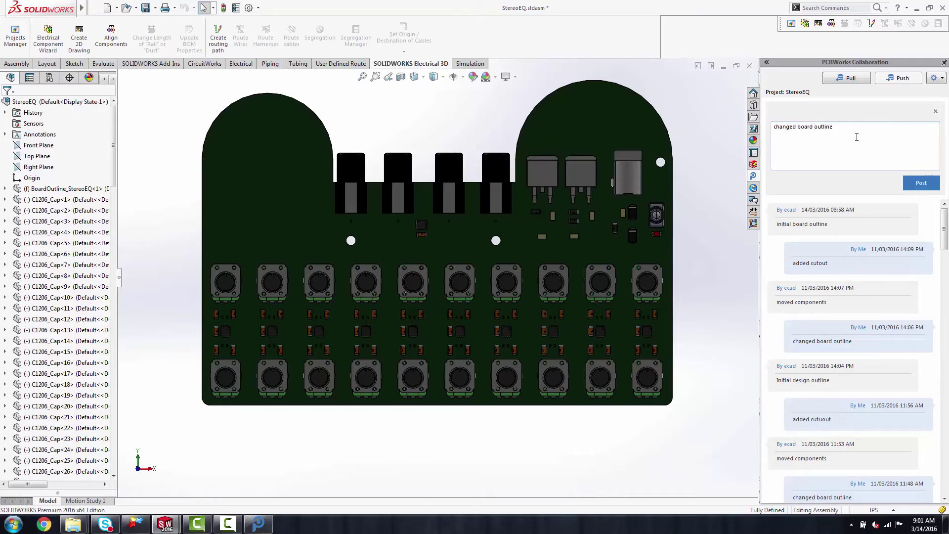
left_click(922, 183)
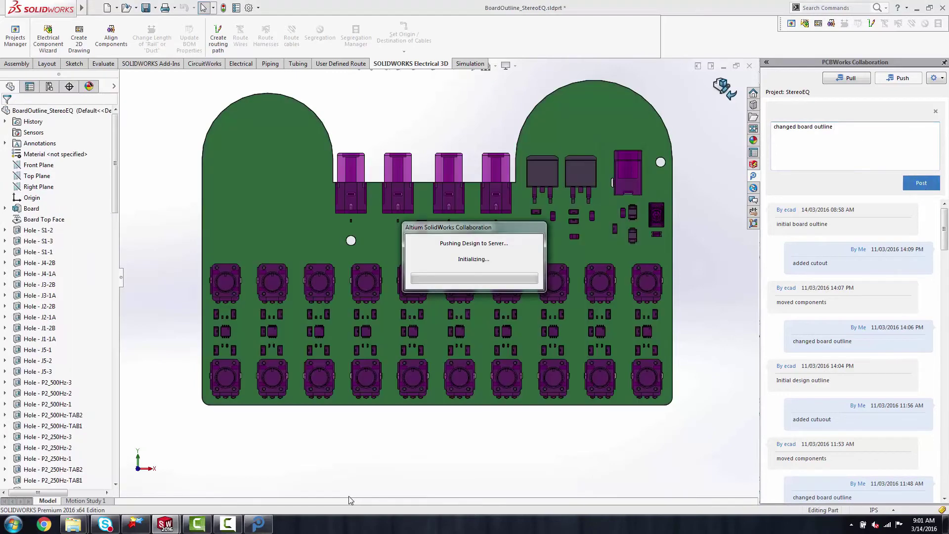
Step: In PCBWorks, accept the incoming Board Outline change to get the two rounded lobes
left_click(266, 530)
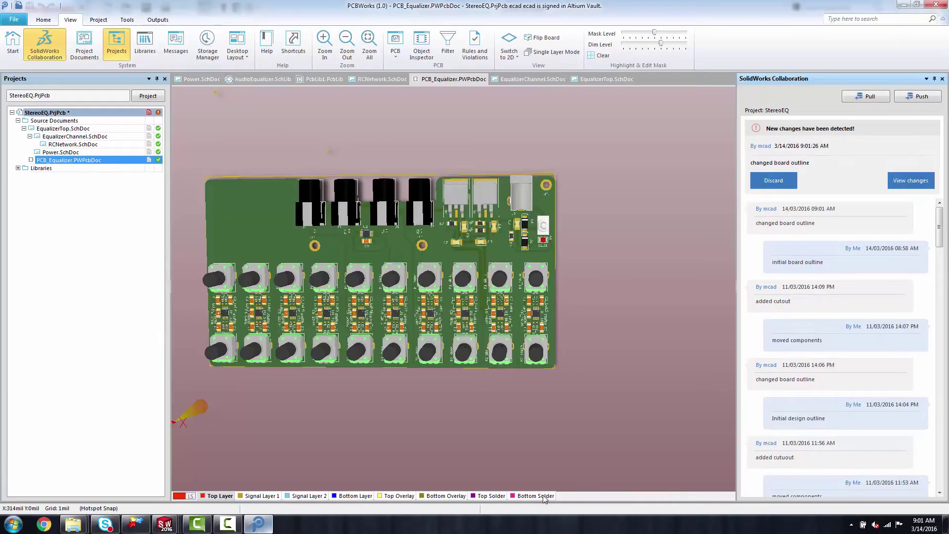
left_click(910, 181)
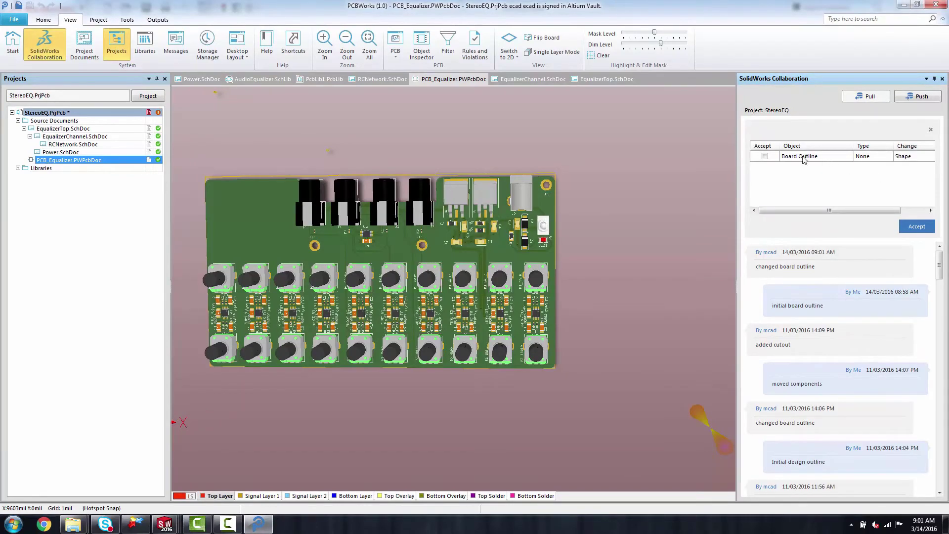
left_click(765, 156)
left_click(918, 227)
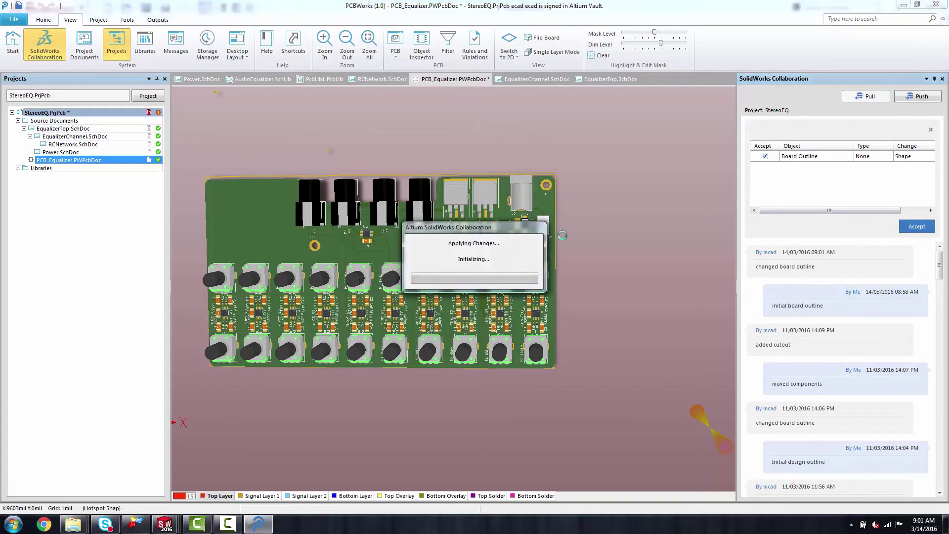
left_click(563, 235)
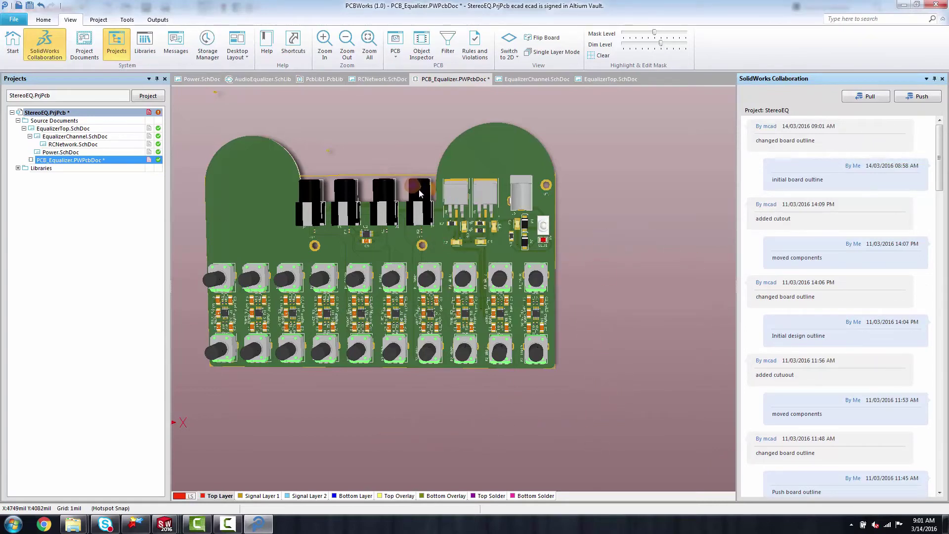
Step: Move the third and fourth audio jacks onto the board's right lobe
left_click_drag(419, 193, 505, 144)
left_click_drag(471, 212, 481, 146)
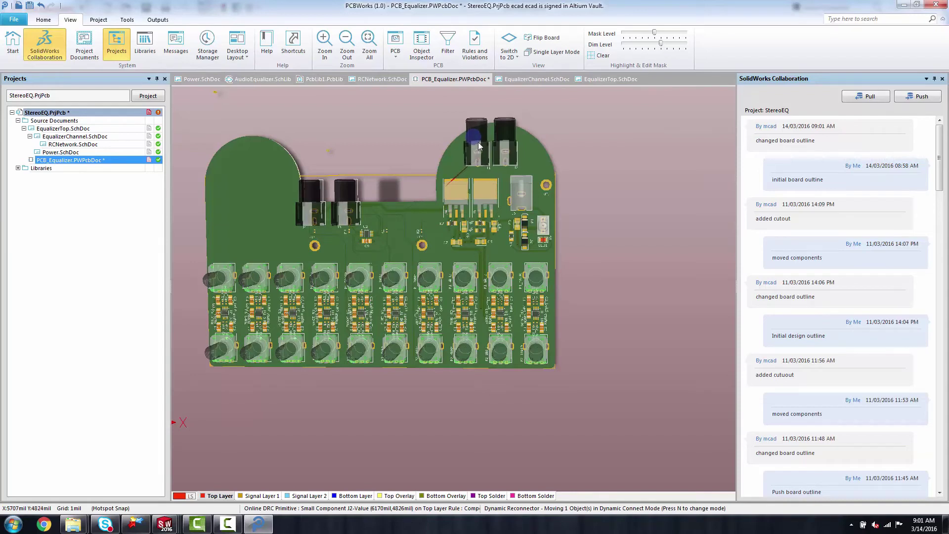
left_click_drag(480, 145, 480, 145)
left_click(613, 142)
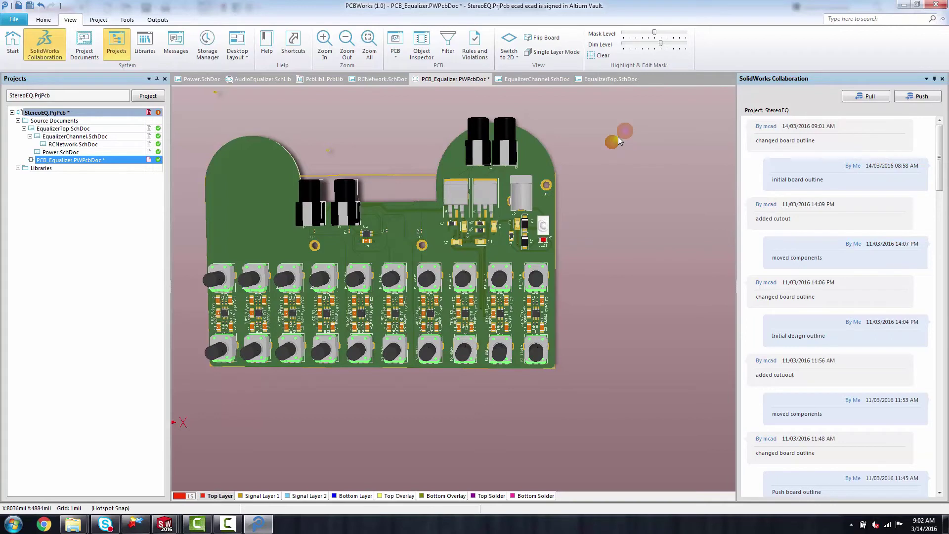
Step: Push the component move to the server with the comment 'moved components'
left_click(918, 97)
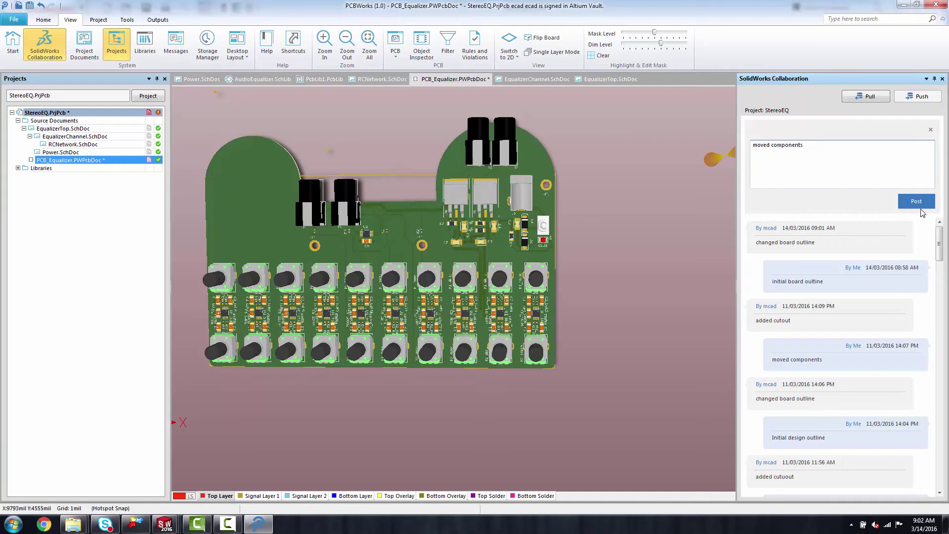
left_click(918, 203)
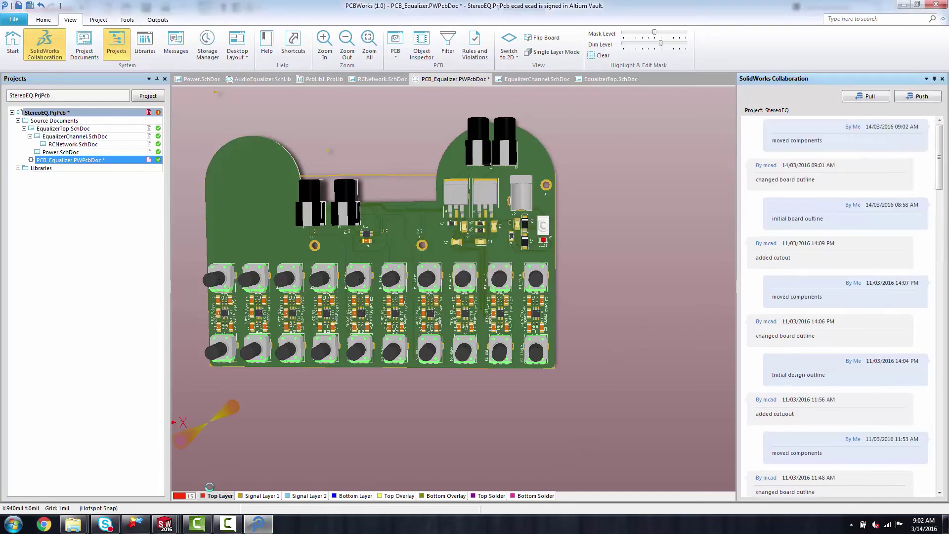
left_click(174, 527)
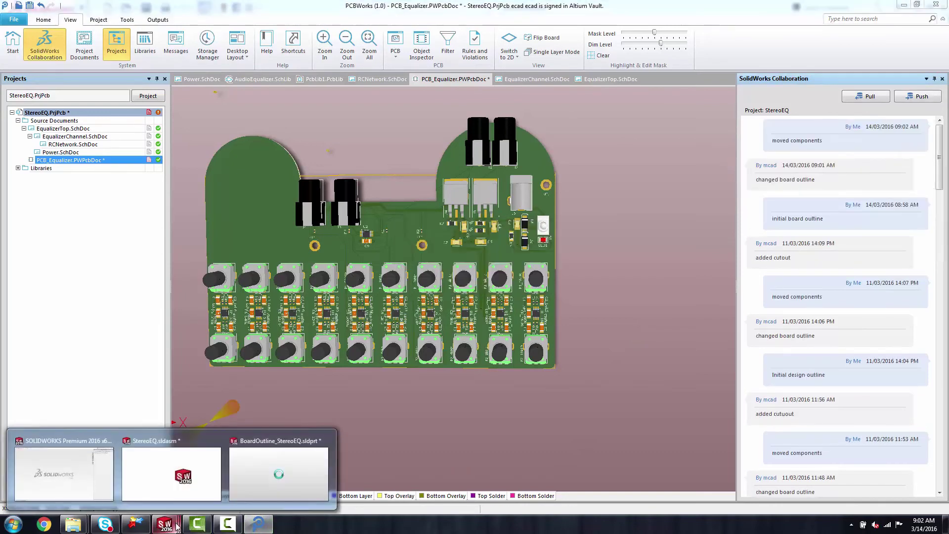
Step: In the StereoEQ assembly, accept the incoming J1 and J2 connector moves
mouse_move(89, 480)
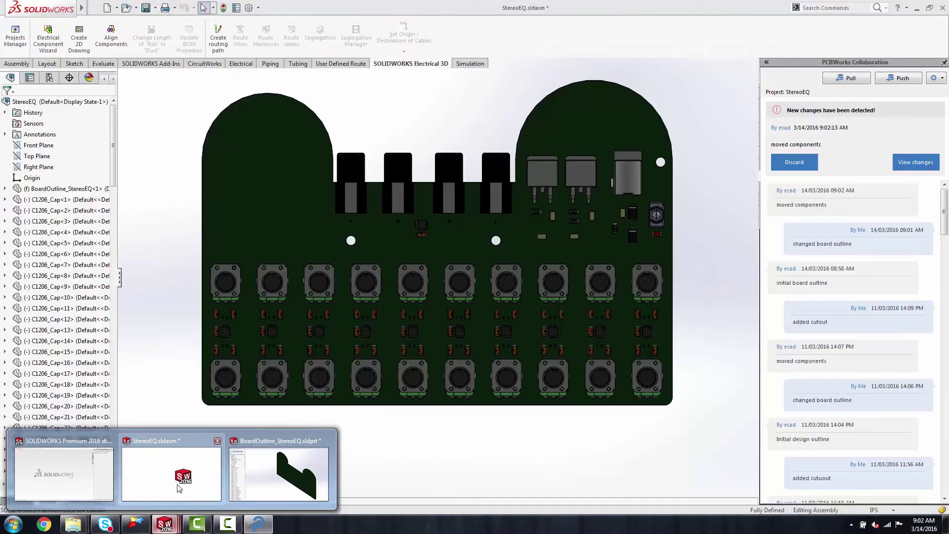
left_click(180, 486)
left_click(924, 162)
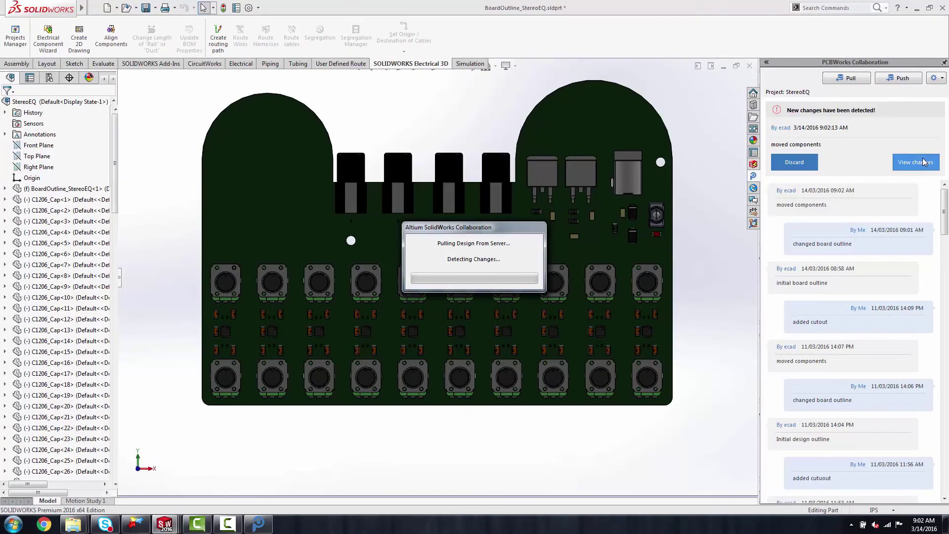
left_click(924, 162)
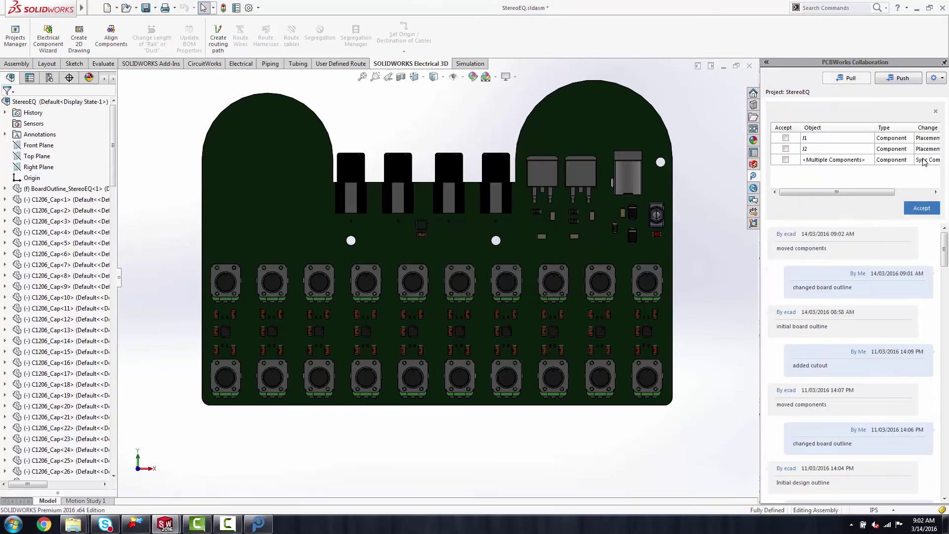
left_click(813, 139)
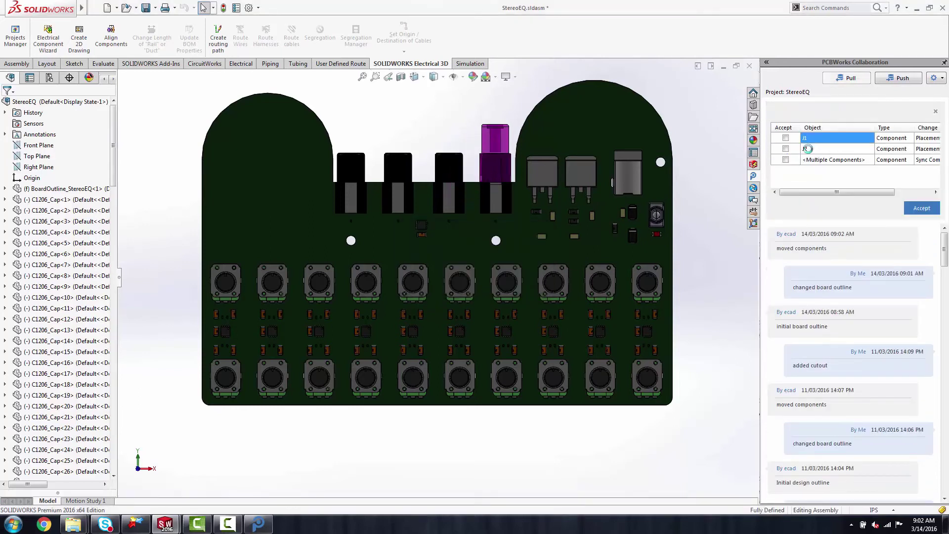
left_click(806, 150, "ctrl")
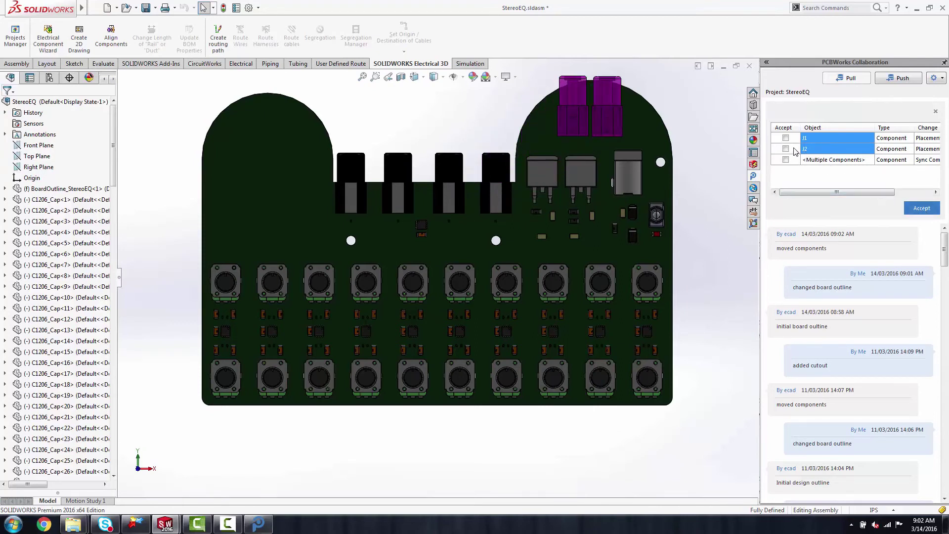
left_click(786, 139)
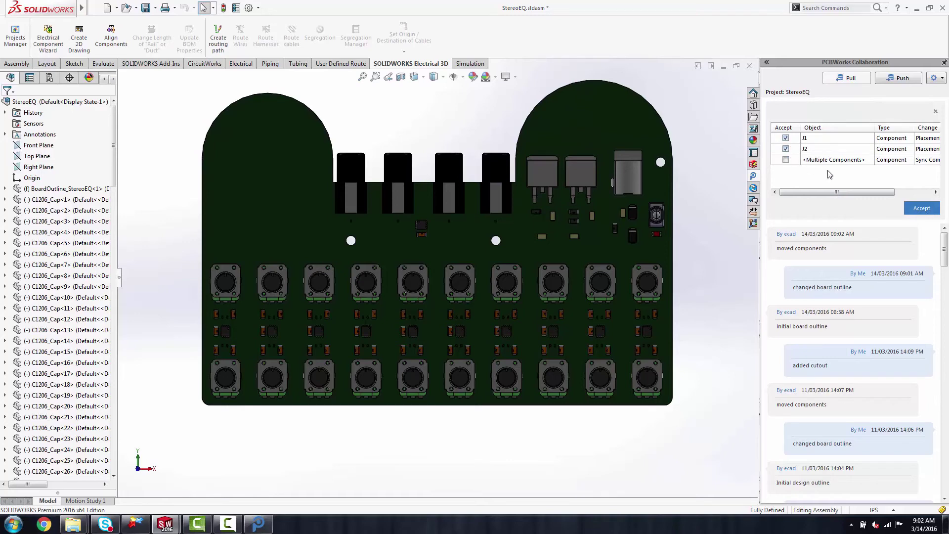
left_click(922, 208)
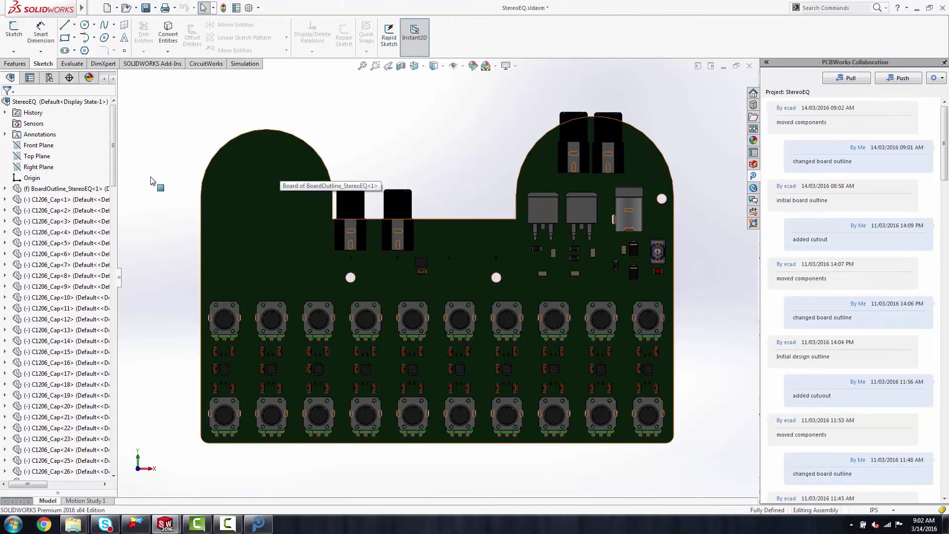
Step: Open the board outline part and sketch a circle on the board face inside the left lobe
left_click(49, 189)
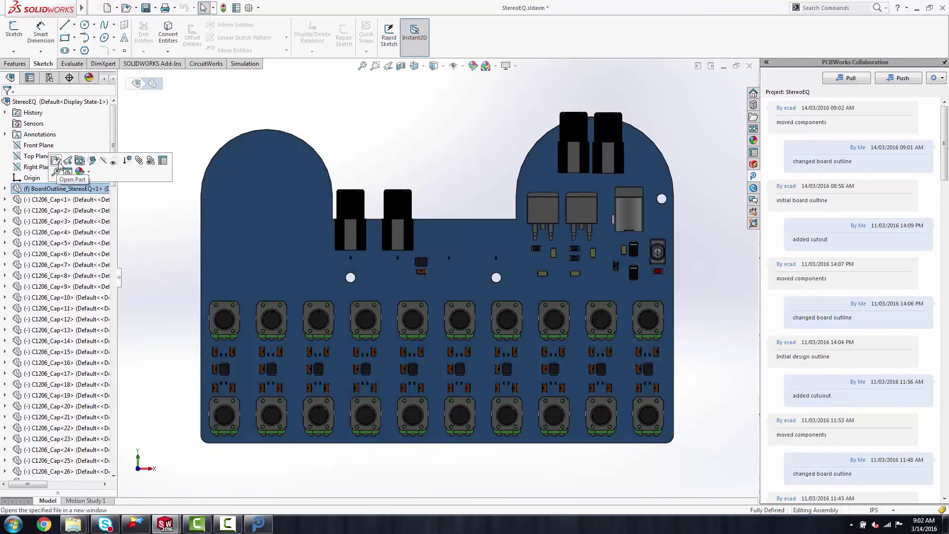
left_click(56, 160)
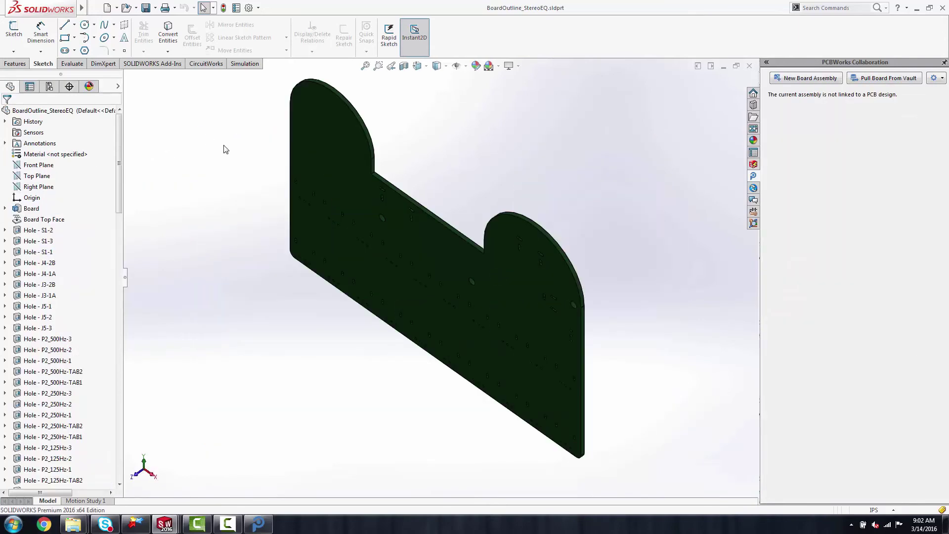
key("ctrl+1")
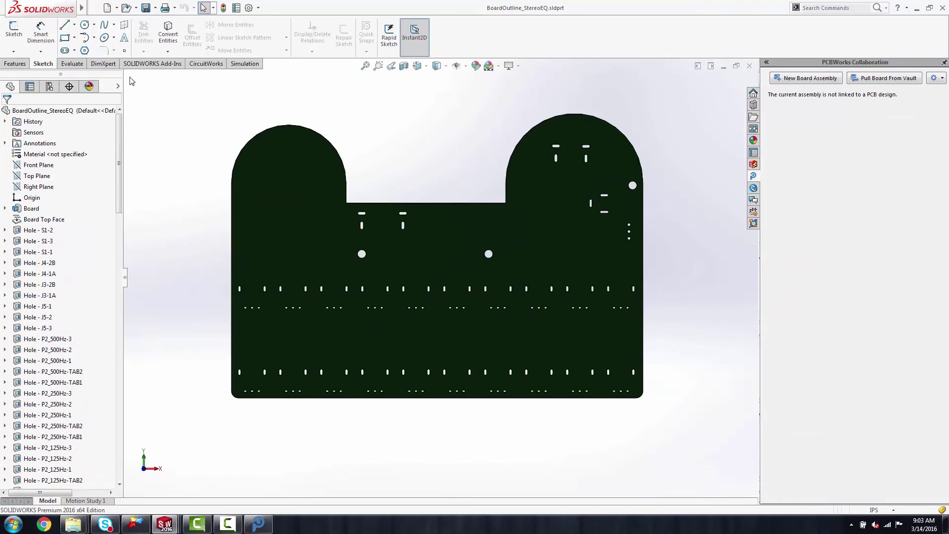
left_click(15, 35)
left_click(289, 185)
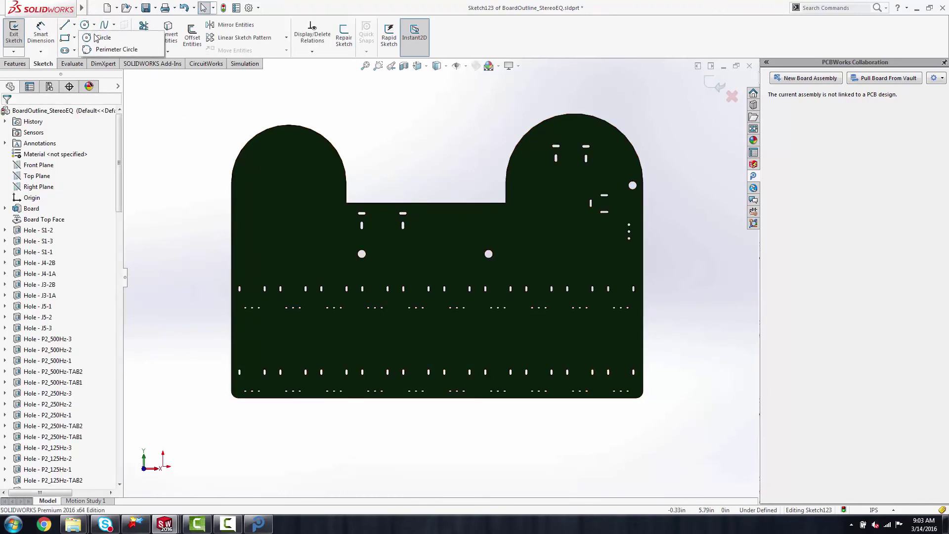
left_click(97, 38)
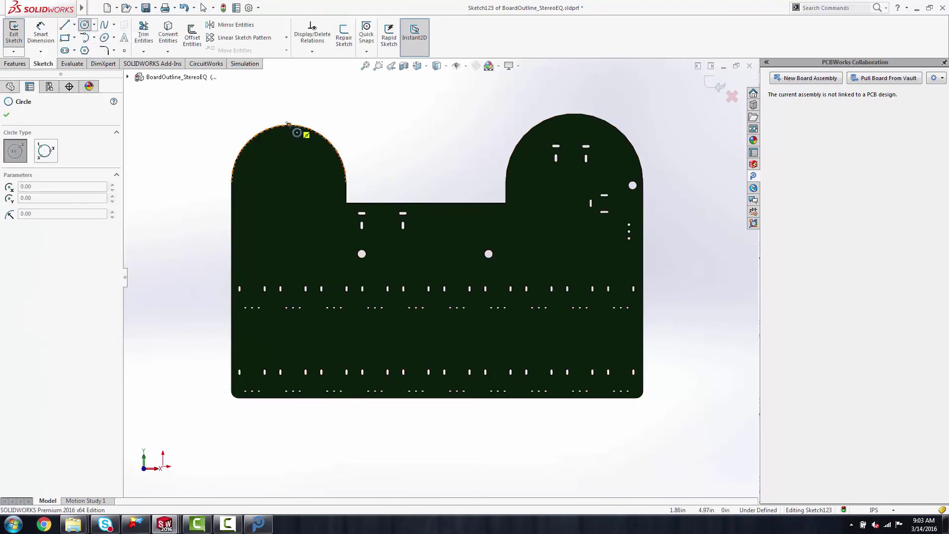
left_click(289, 183)
left_click(328, 194)
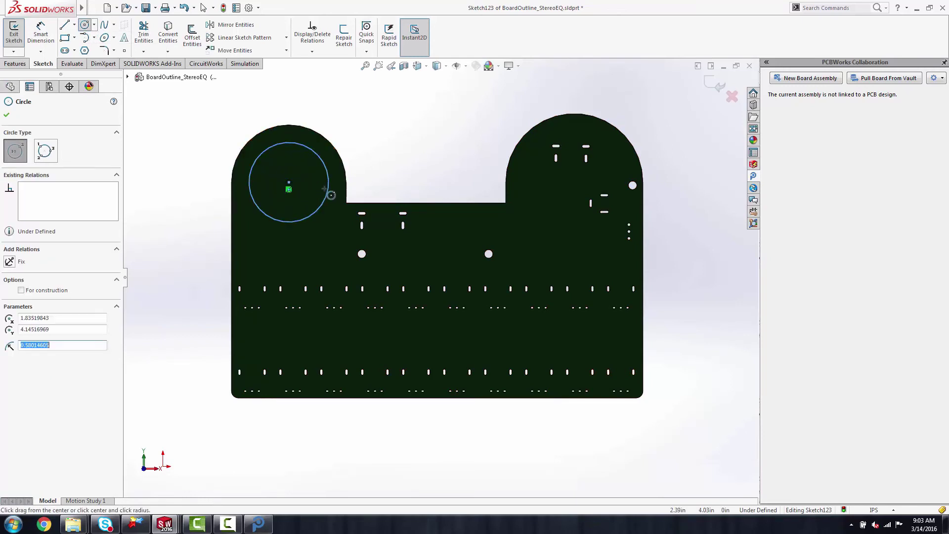
left_click(6, 115)
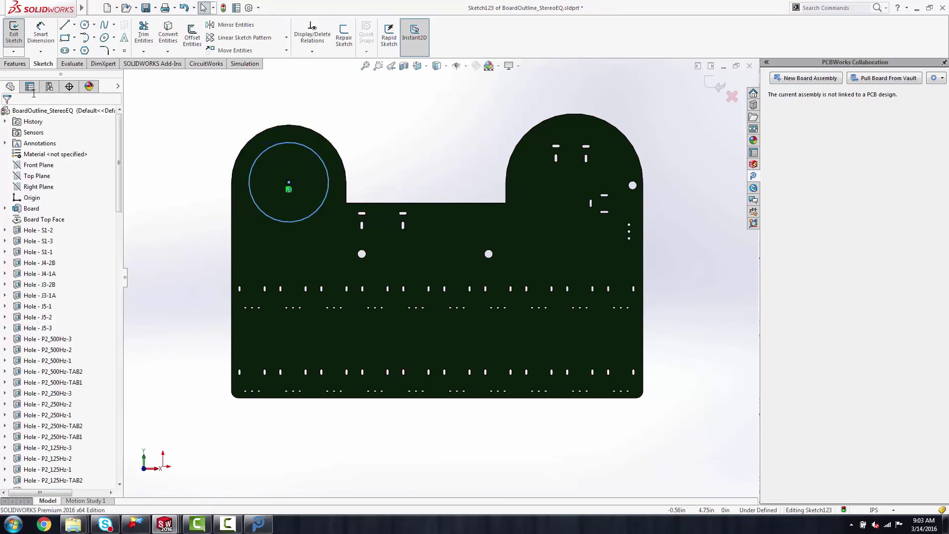
Step: Extrude-cut the circle Through All to pierce the board
left_click(19, 64)
left_click(150, 34)
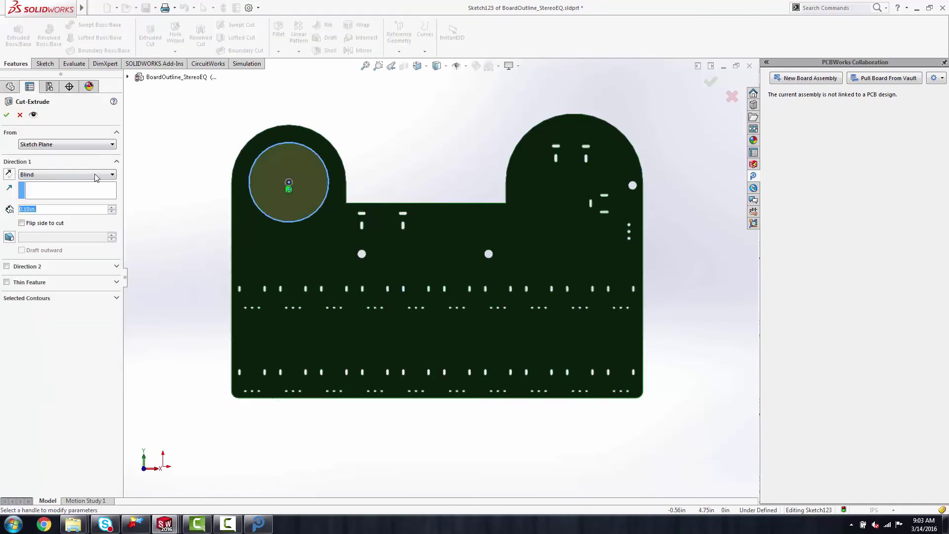
left_click(99, 174)
left_click(49, 183)
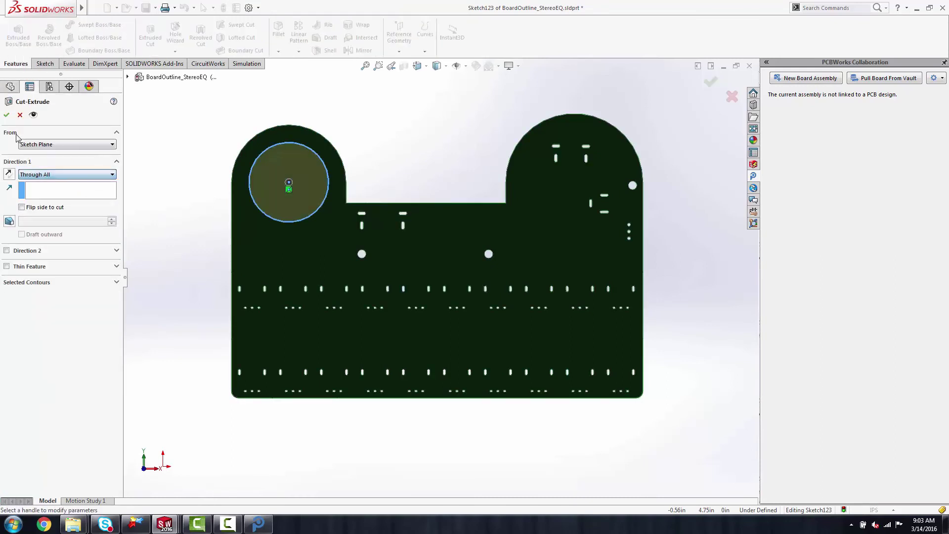
left_click(6, 114)
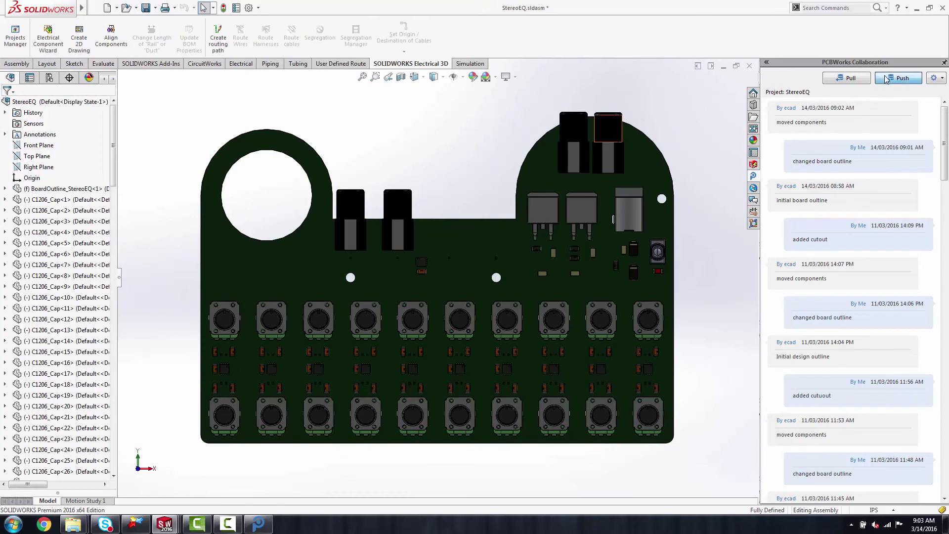
Step: Push the cutout board from SOLIDWORKS with the comment 'added cutout', then view incoming changes in PCBWorks
left_click(877, 80)
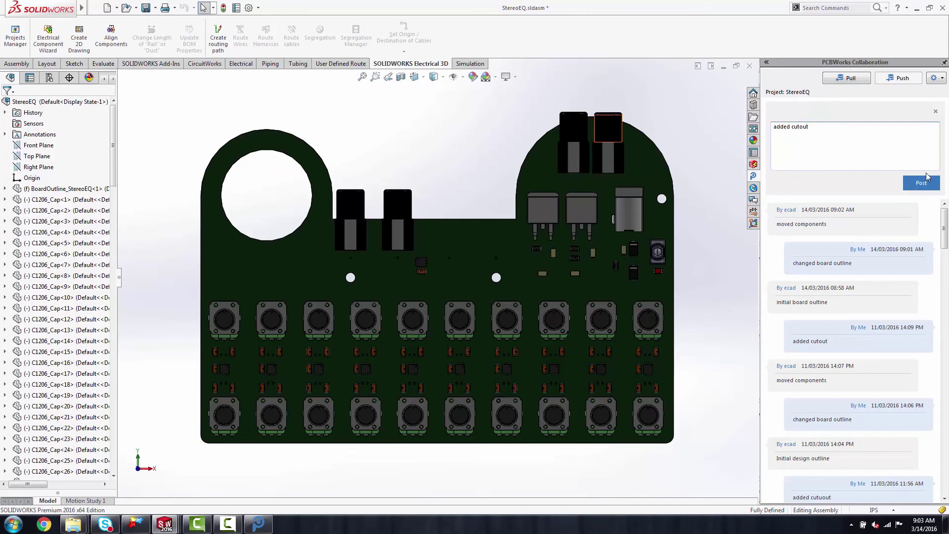
left_click(922, 183)
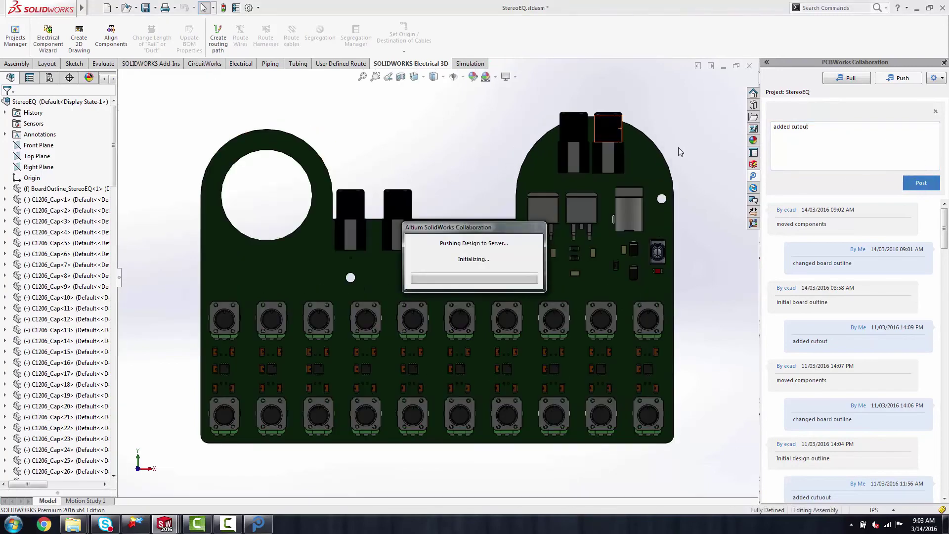
left_click(253, 530)
left_click(911, 187)
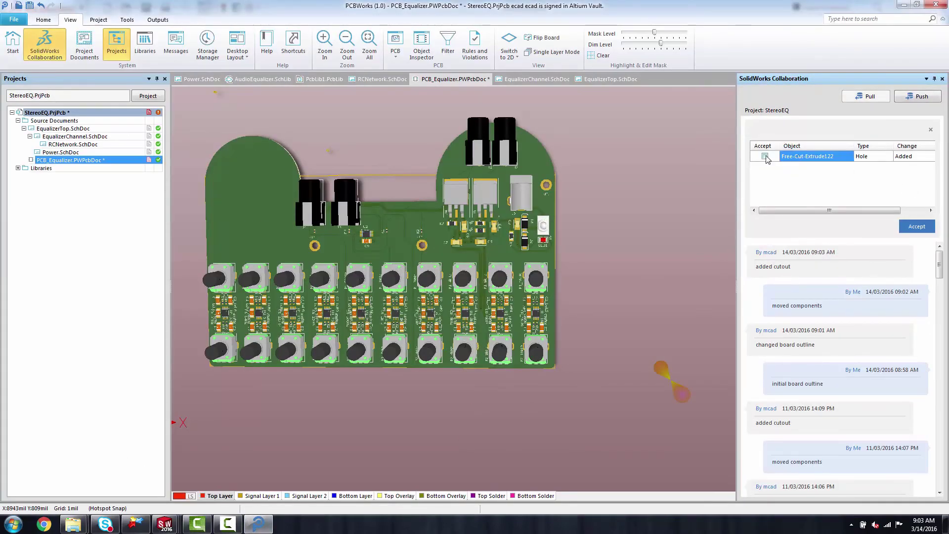
Step: Accept the incoming Free-Cut-Extrude122 hole change so the board gets its circular cutout
left_click(765, 157)
left_click(924, 225)
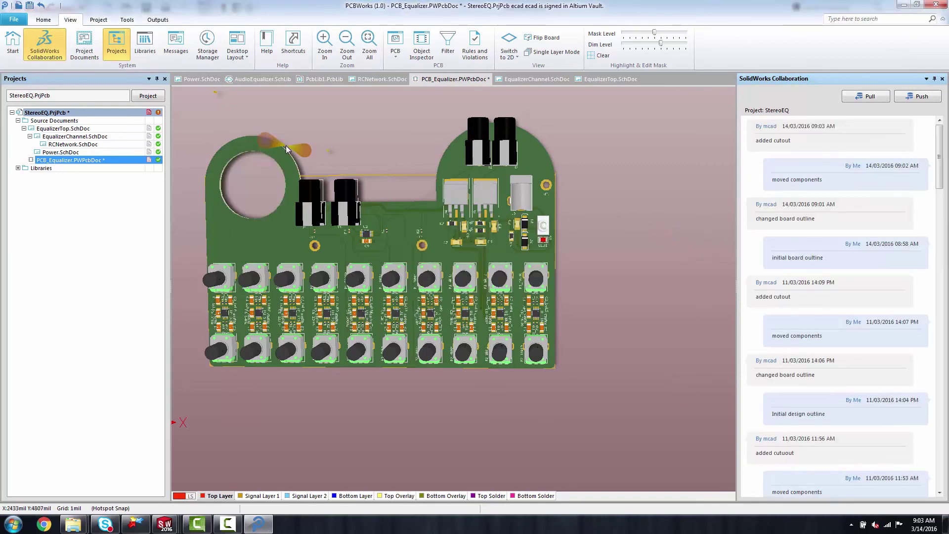
left_click(158, 19)
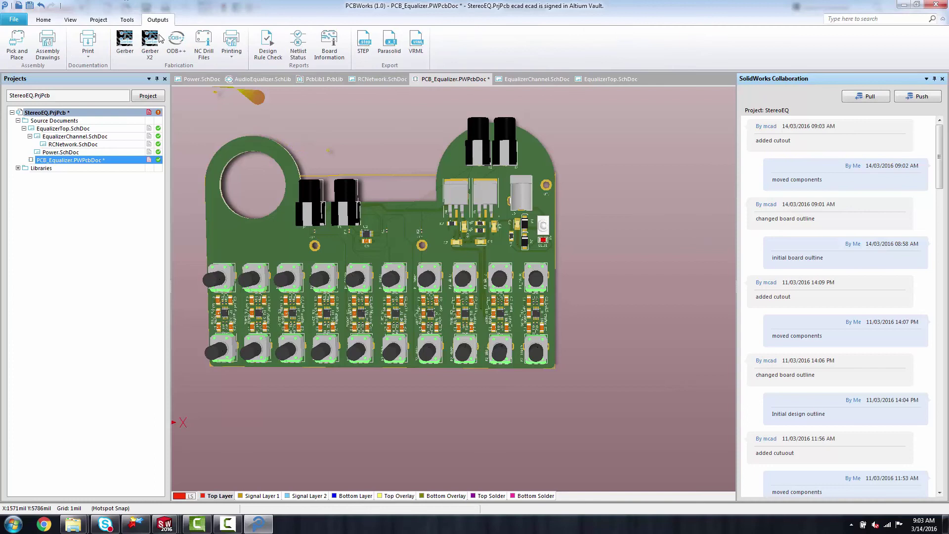
Step: Enable 'Generates pick and place' in the Generate outputs settings for the StereoEQ project
left_click(104, 24)
left_click(255, 45)
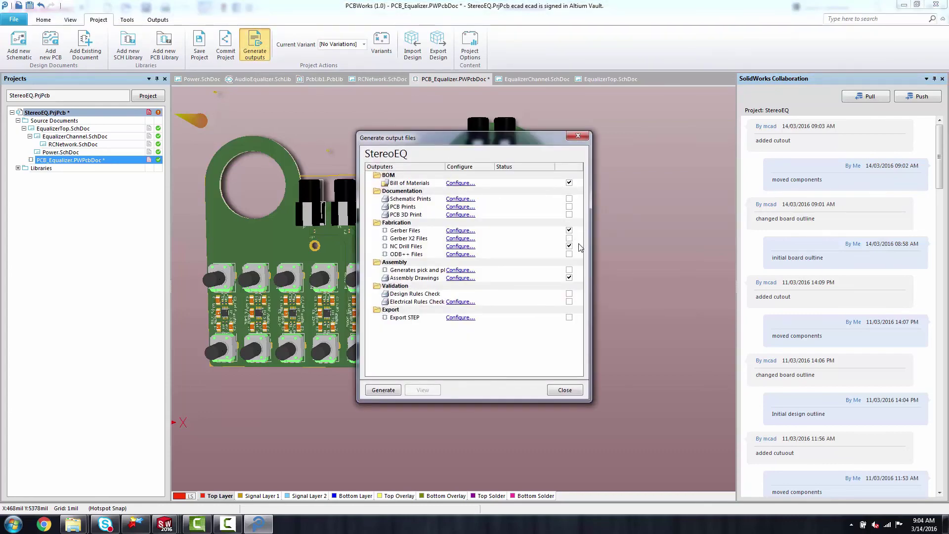
left_click(569, 270)
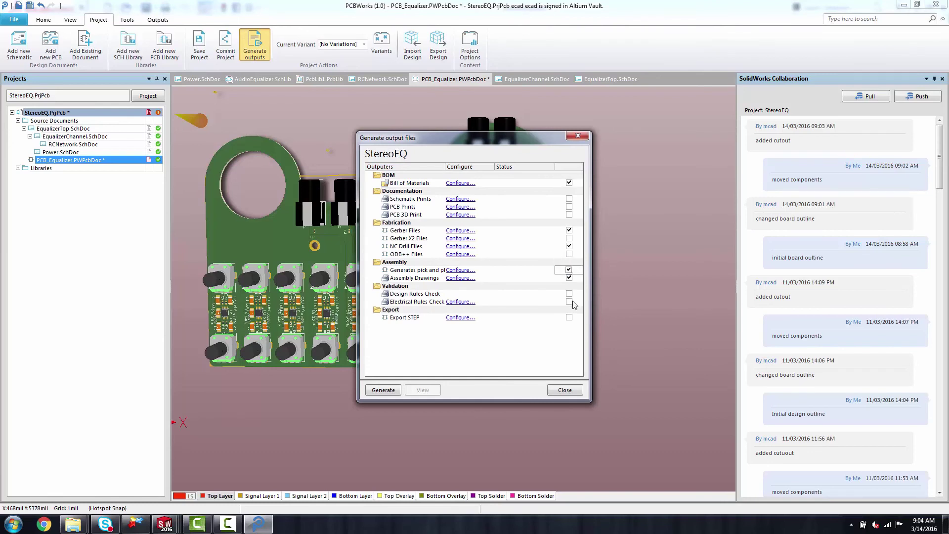
left_click(578, 392)
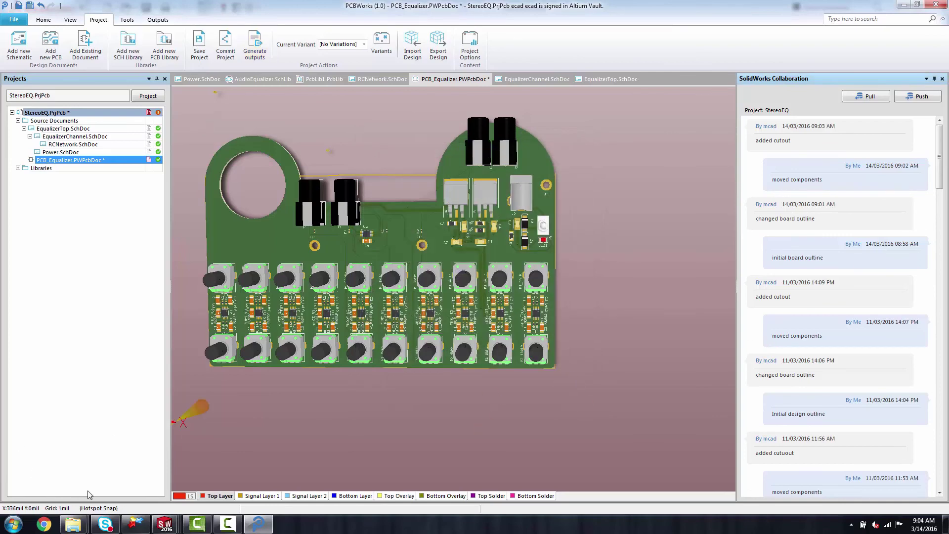
Step: Return to the StereoEQ.sldasm assembly in SOLIDWORKS and display the Evaluate tools
mouse_move(165, 523)
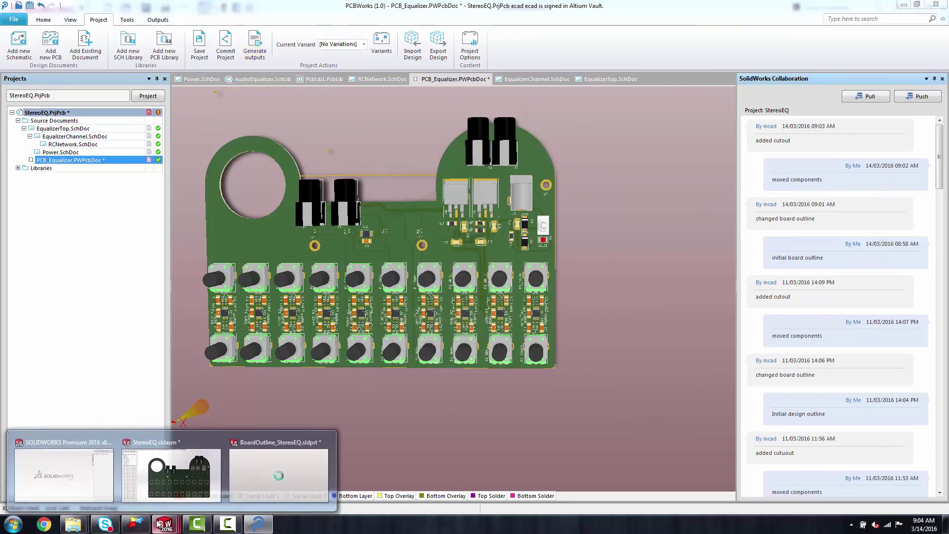
left_click(167, 467)
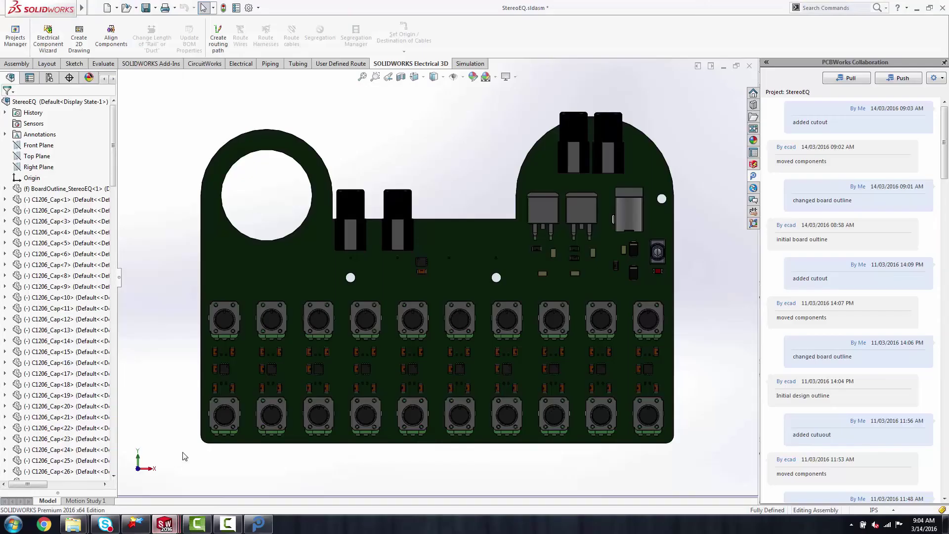
left_click(113, 8)
mouse_move(95, 8)
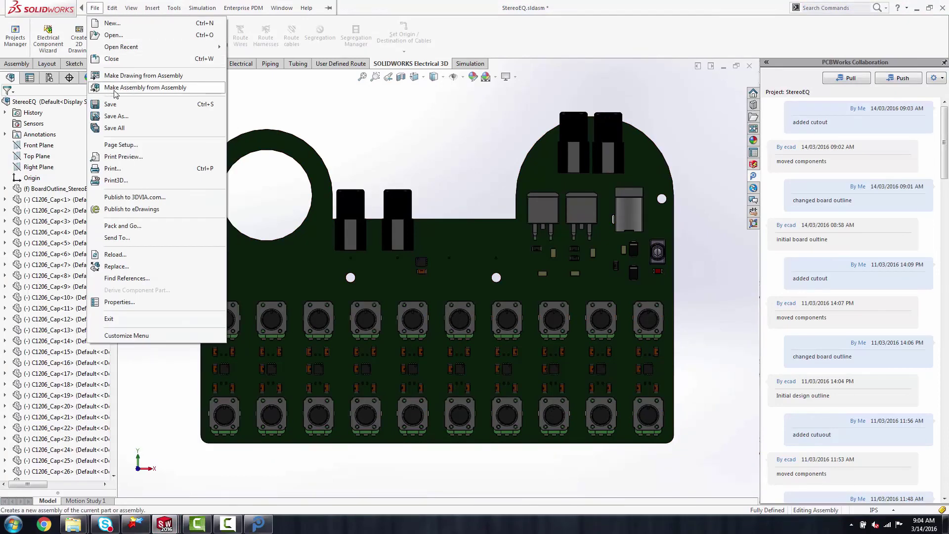
left_click(356, 126)
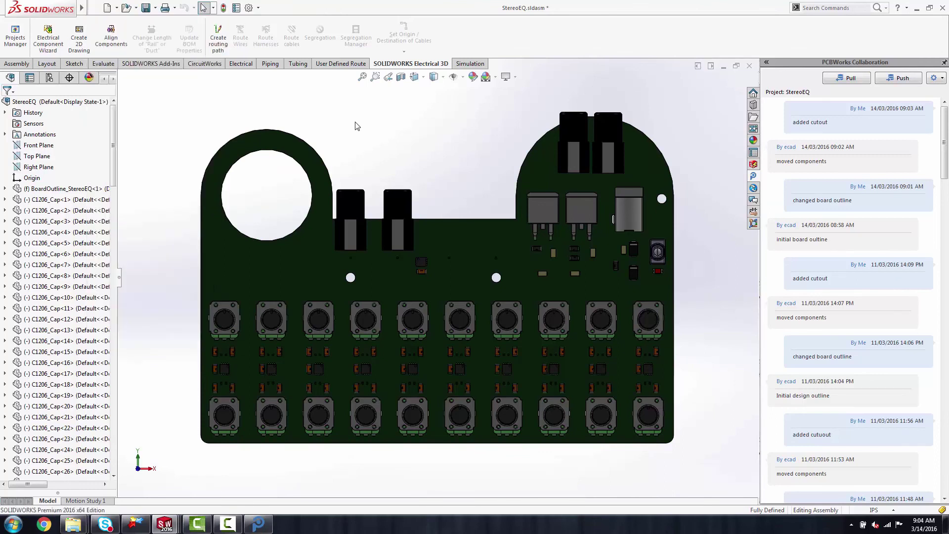
left_click(103, 63)
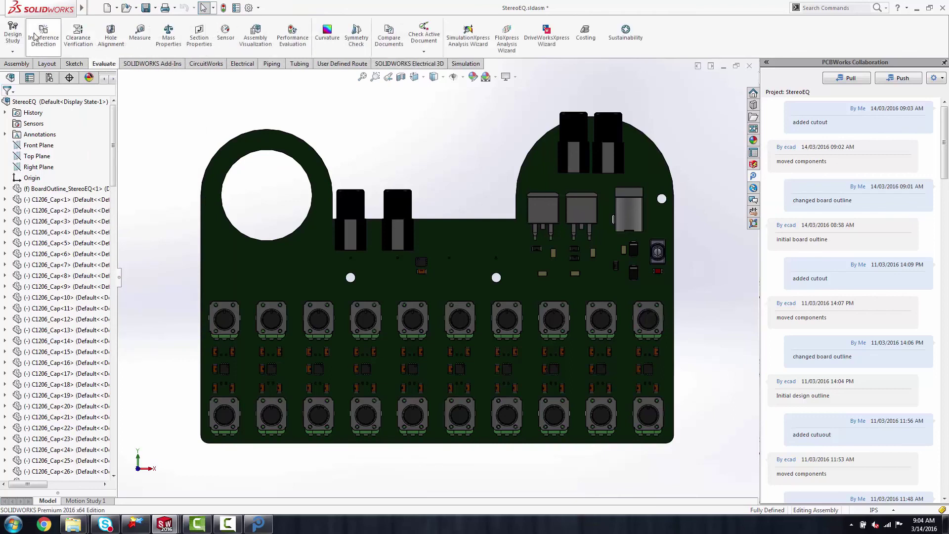